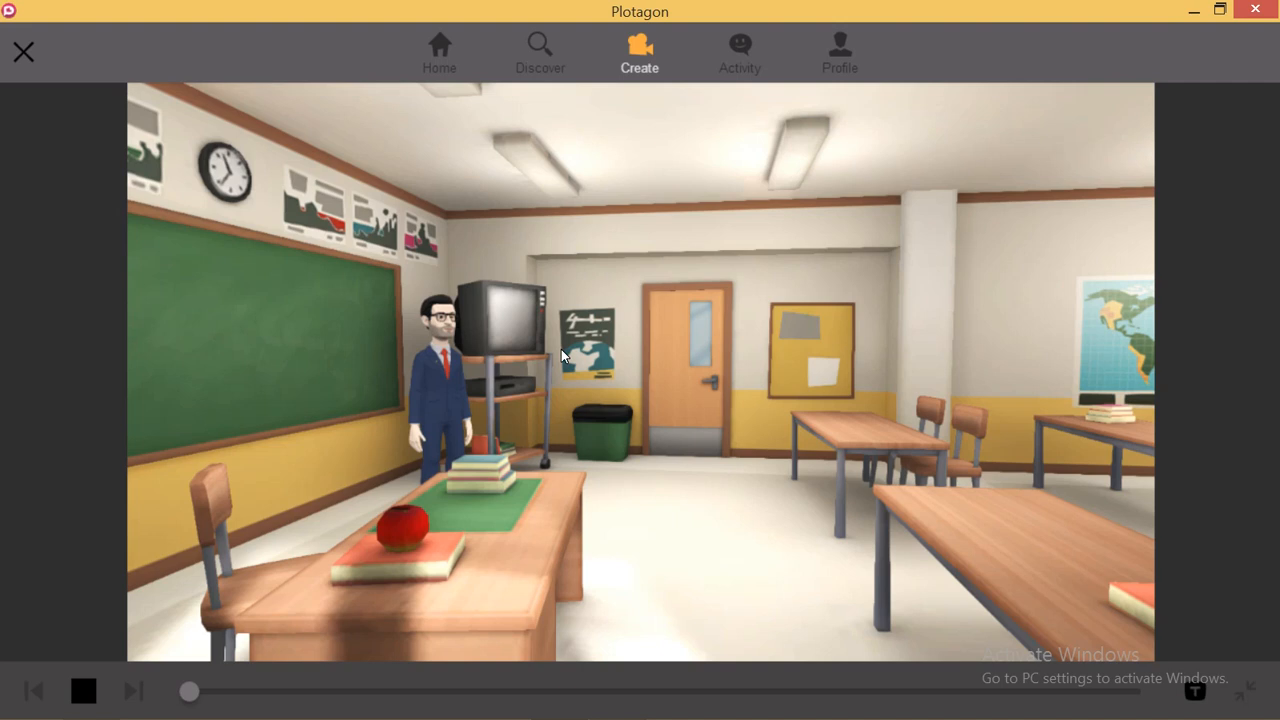
- From the Plots window, go to the Characters list and start a new character
{"action": "mouse_move", "coordinate": [607, 708]}
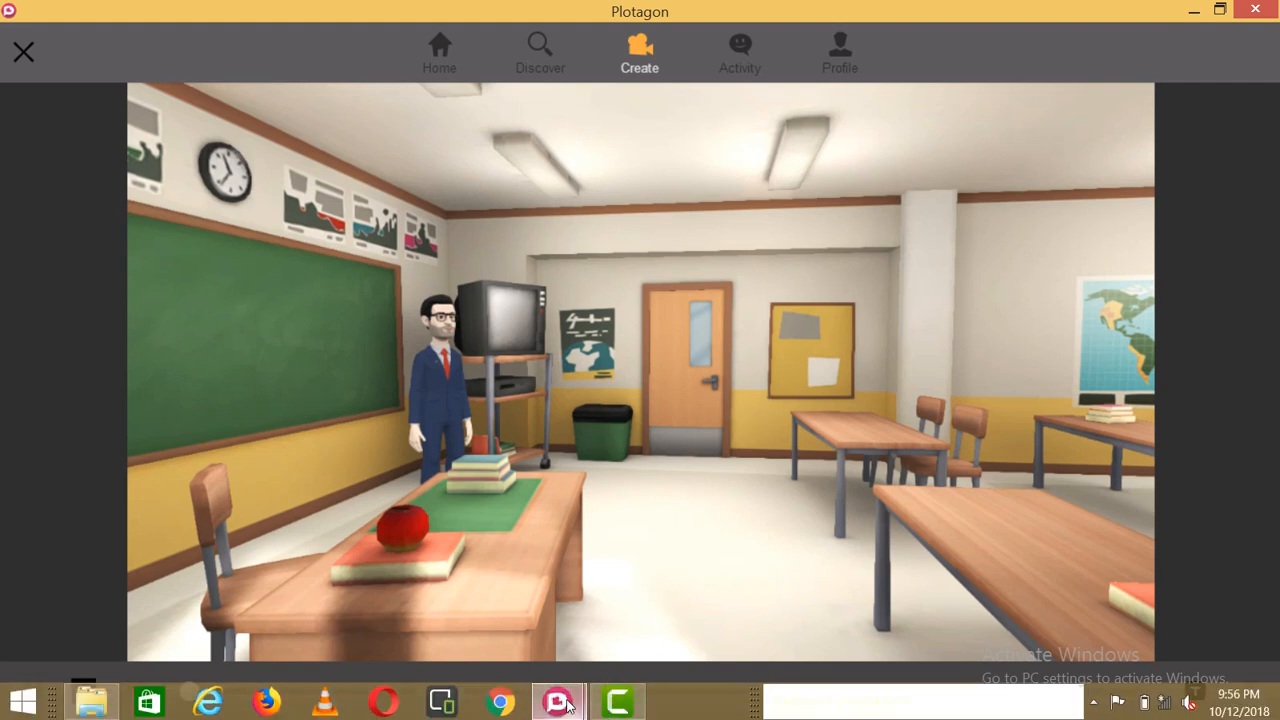
{"action": "mouse_move", "coordinate": [567, 705]}
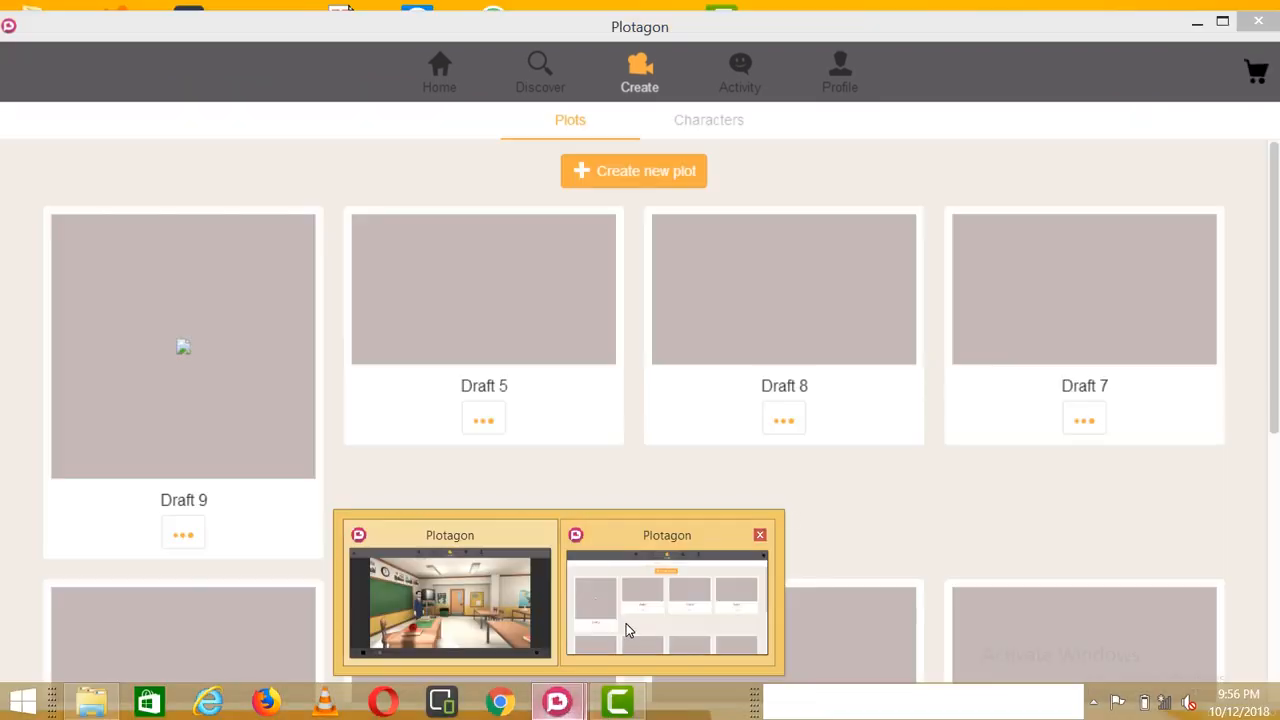
{"action": "left_click", "coordinate": [626, 623]}
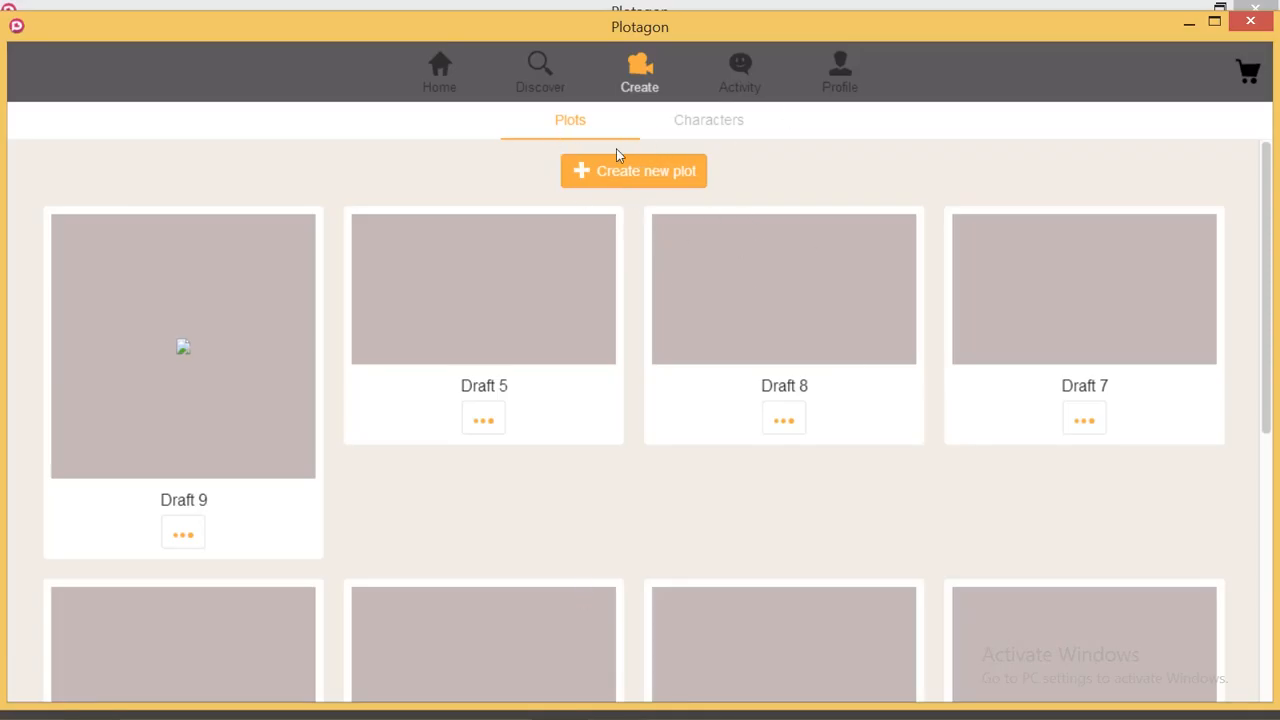
{"action": "left_click", "coordinate": [716, 131]}
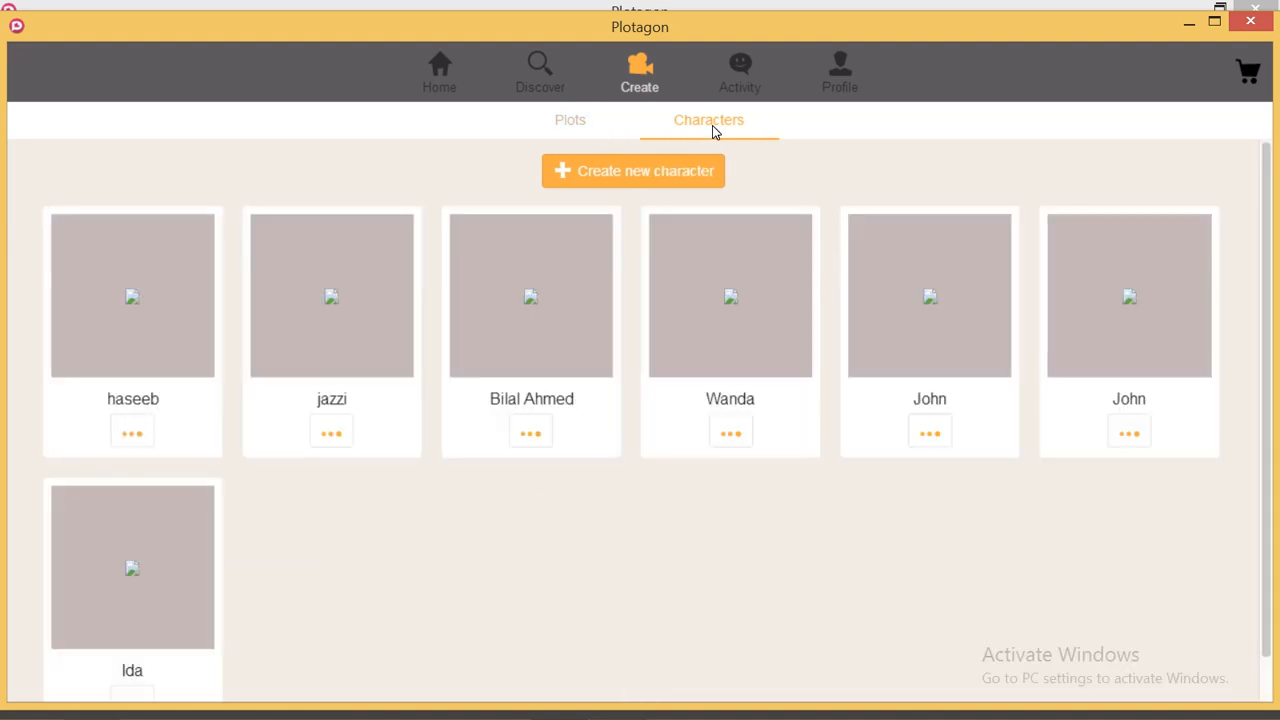
{"action": "left_click", "coordinate": [630, 174]}
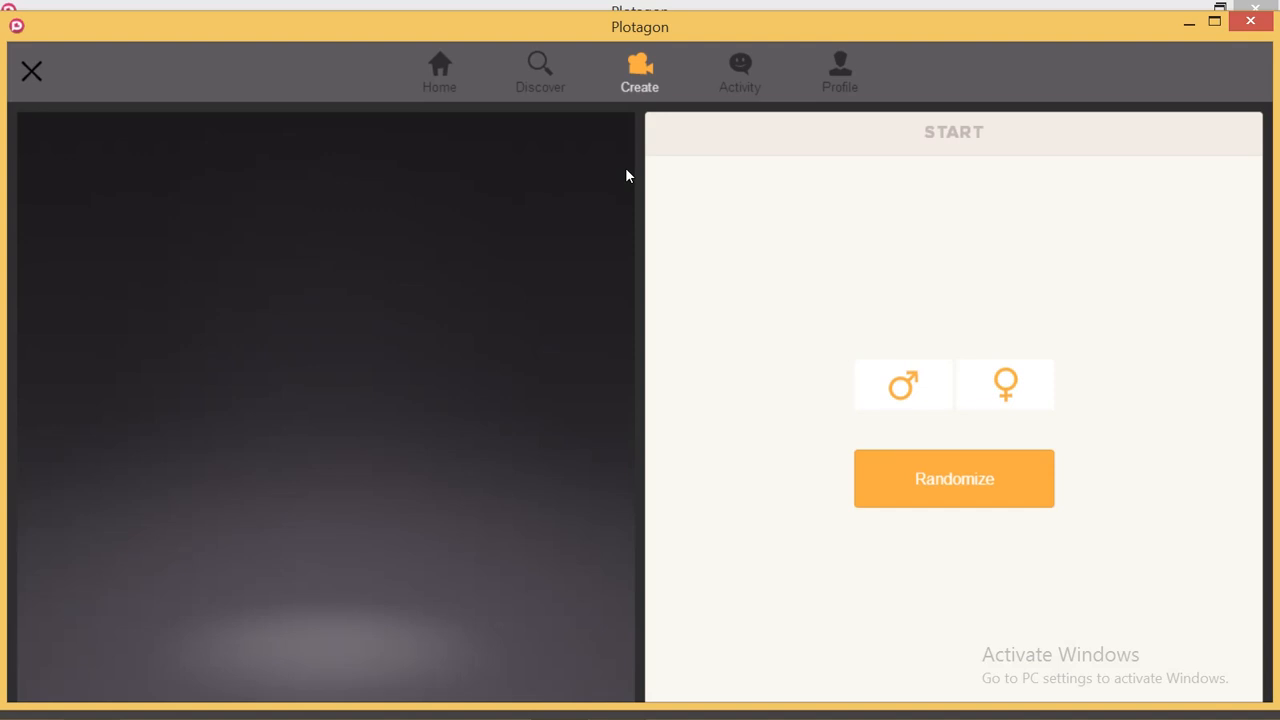
- Choose the male base character and advance to the Head step
{"action": "left_click", "coordinate": [907, 386]}
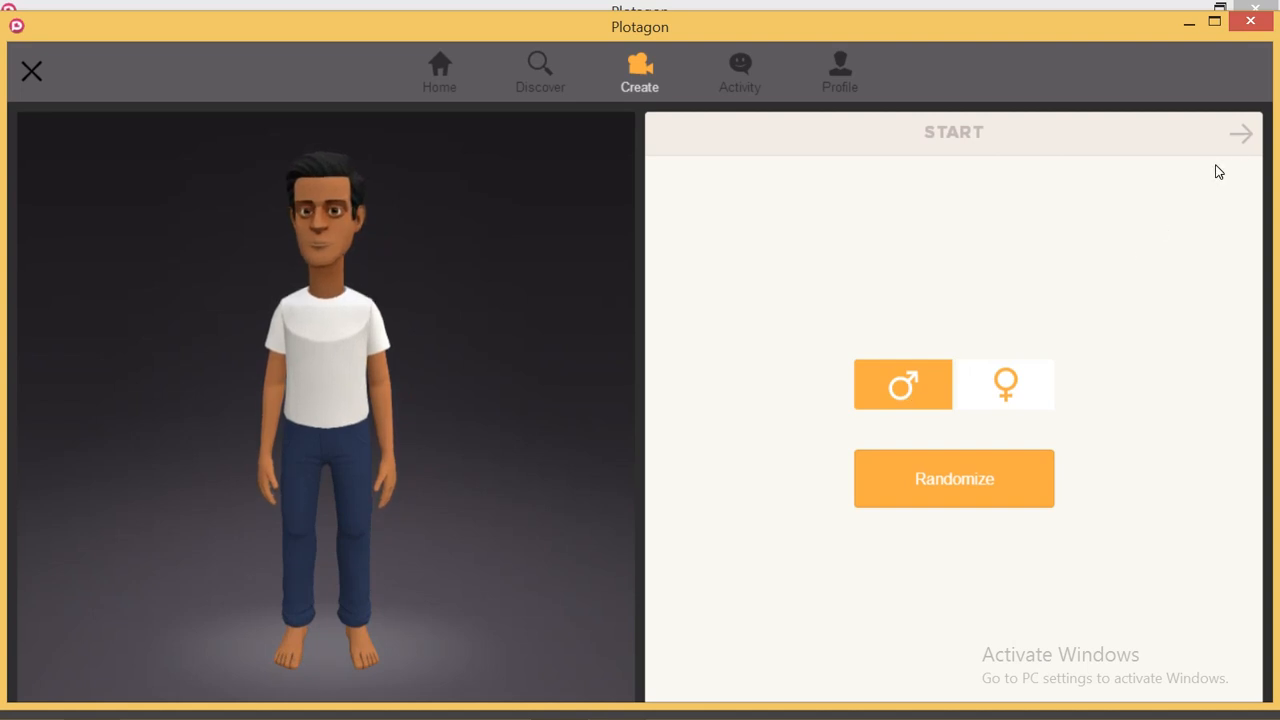
{"action": "left_click", "coordinate": [1244, 138]}
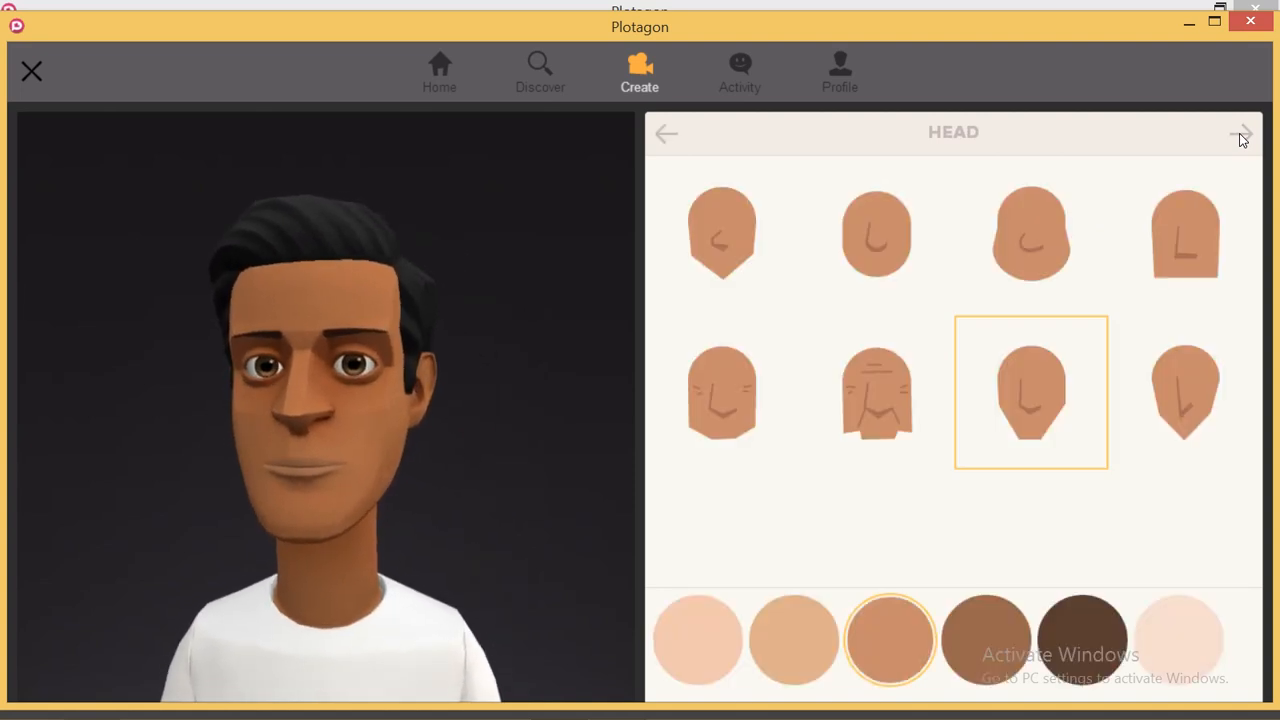
- Give the head the lightest skin tone and the smooth, narrow seventh face shape
{"action": "left_click", "coordinate": [1025, 245]}
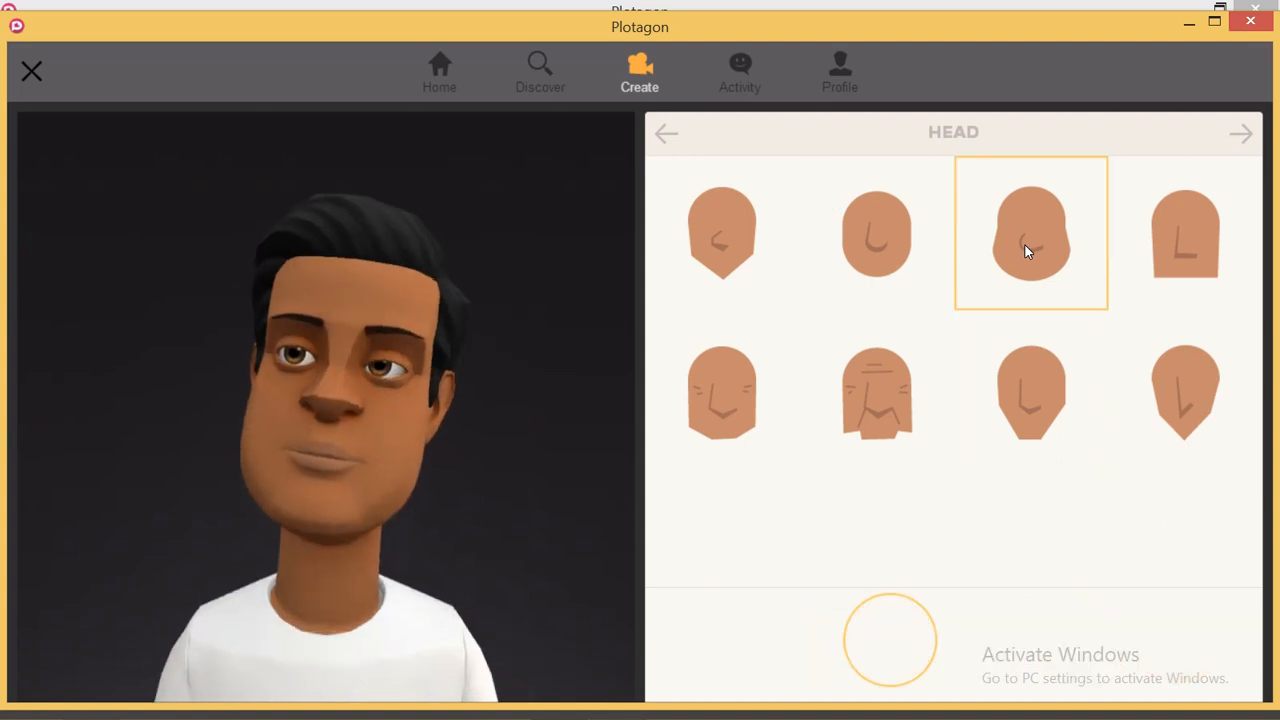
{"action": "left_click", "coordinate": [864, 416]}
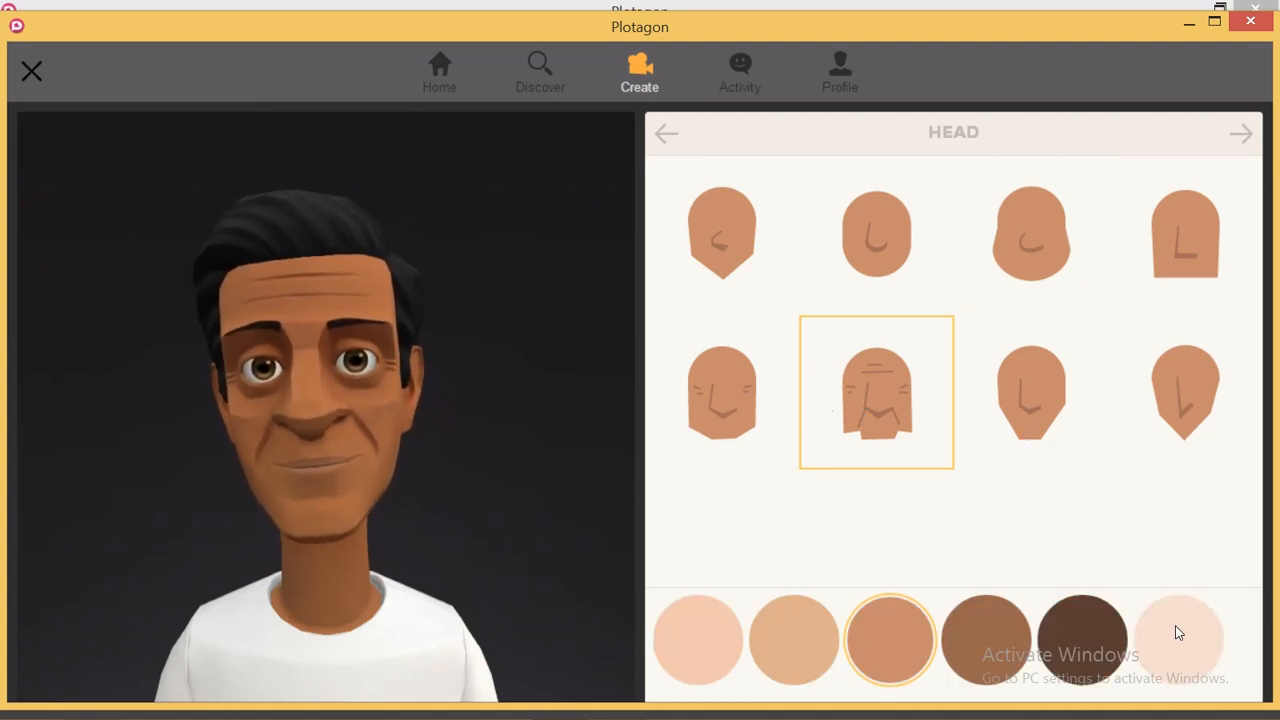
{"action": "left_click", "coordinate": [778, 626]}
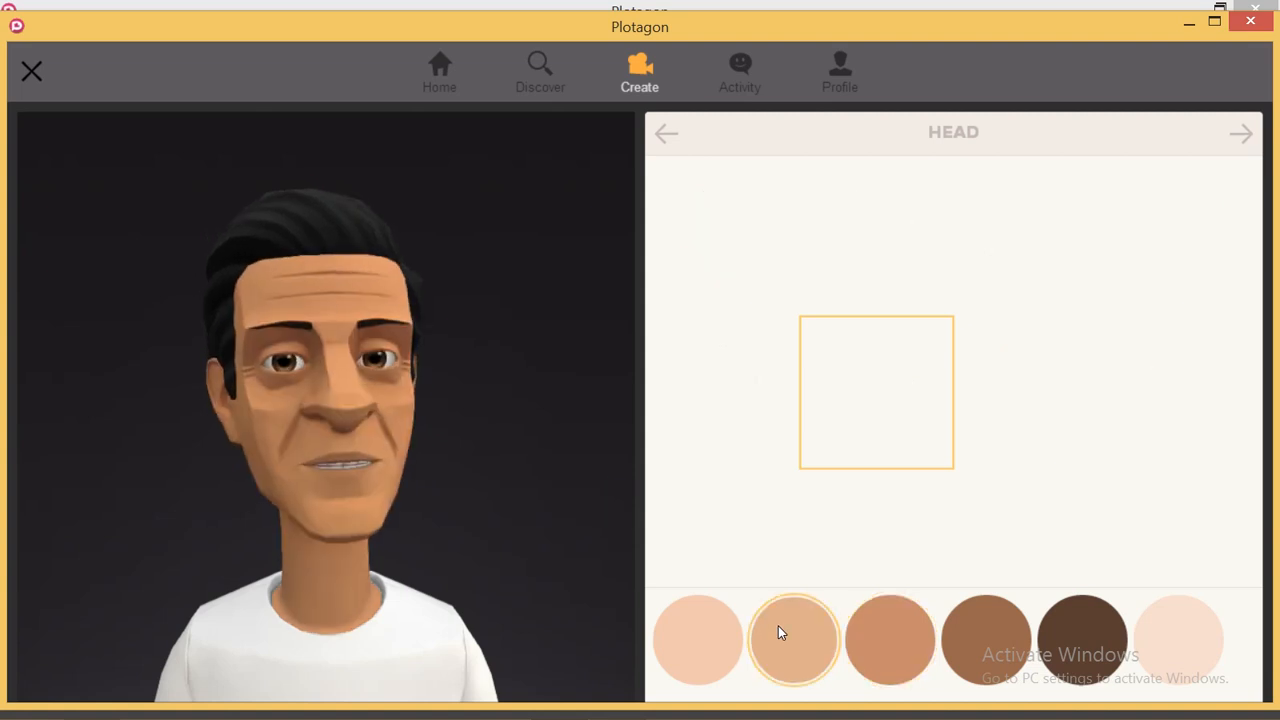
{"action": "left_click", "coordinate": [694, 638]}
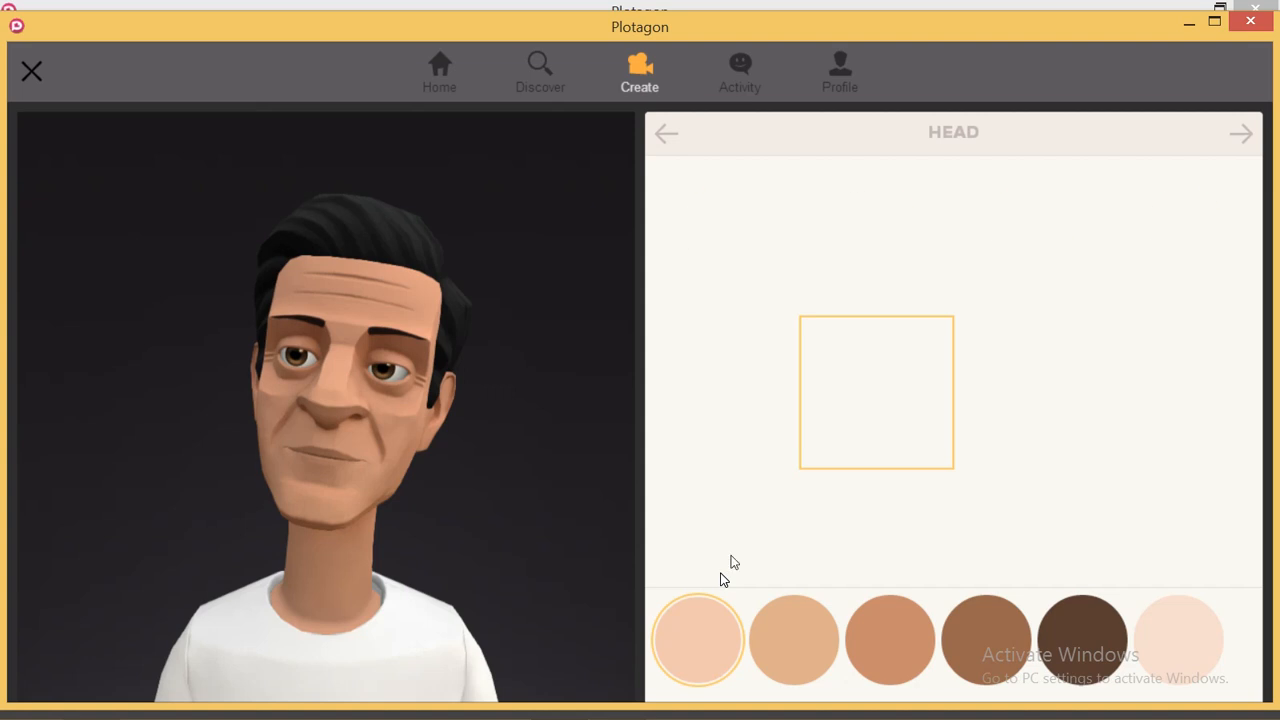
{"action": "left_click", "coordinate": [1029, 394]}
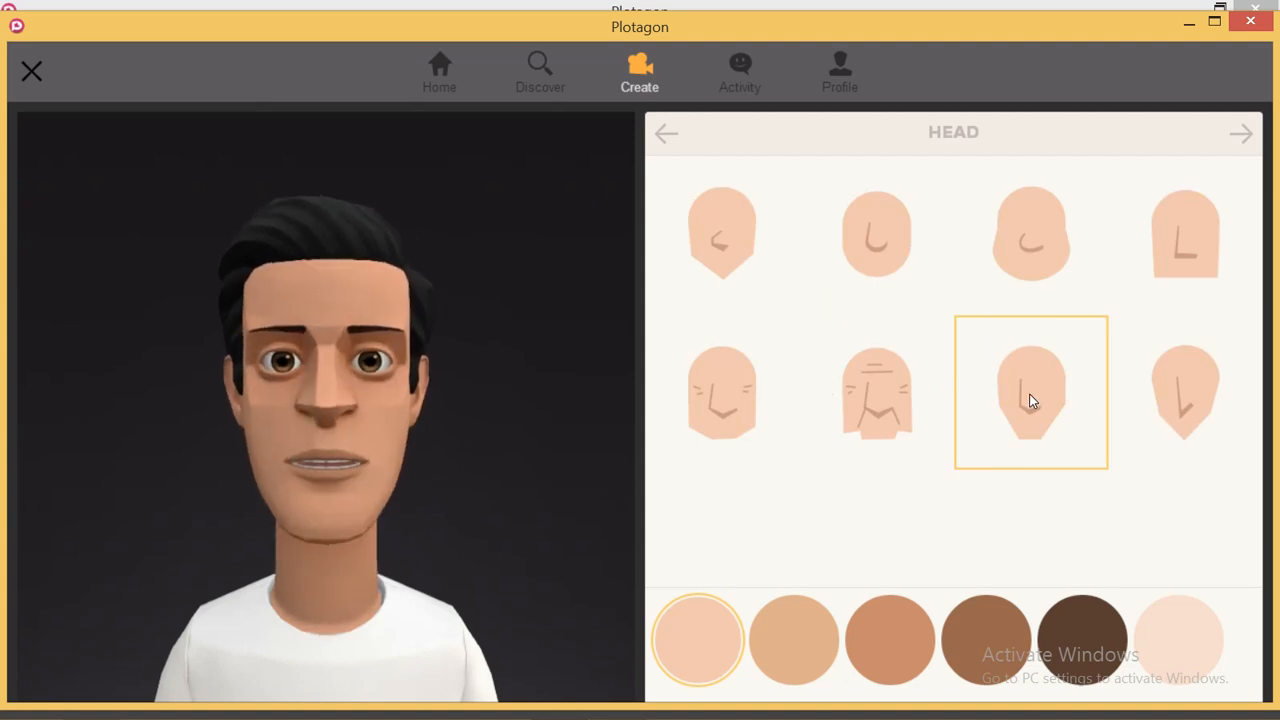
- Give the character the spiky black hairstyle, third in the second row
{"action": "left_click", "coordinate": [1243, 133]}
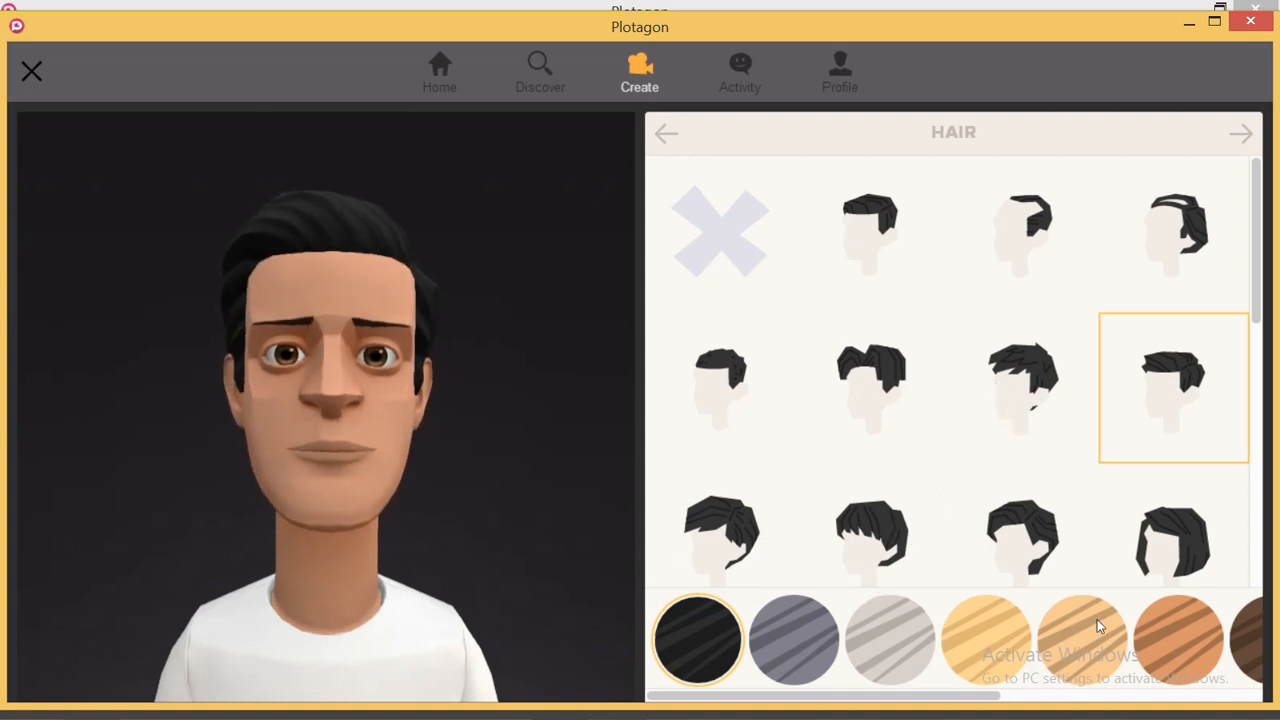
{"action": "left_click", "coordinate": [1028, 388]}
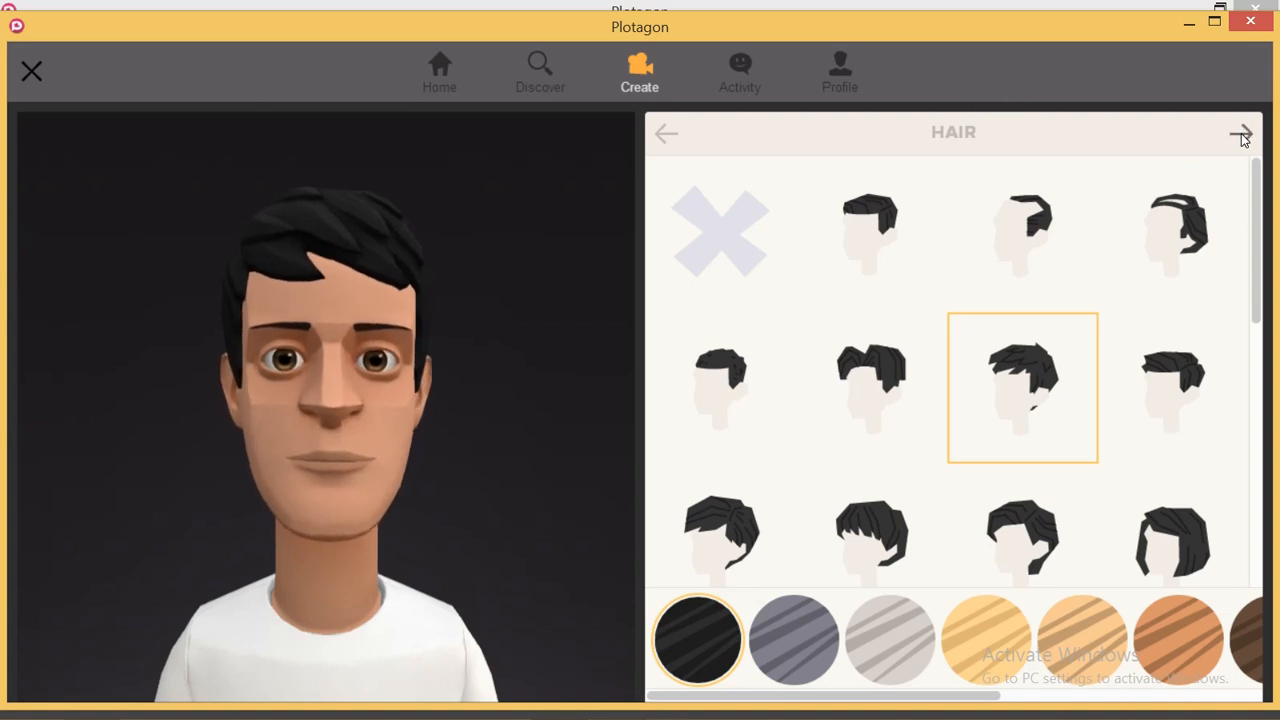
{"action": "left_click", "coordinate": [1241, 134]}
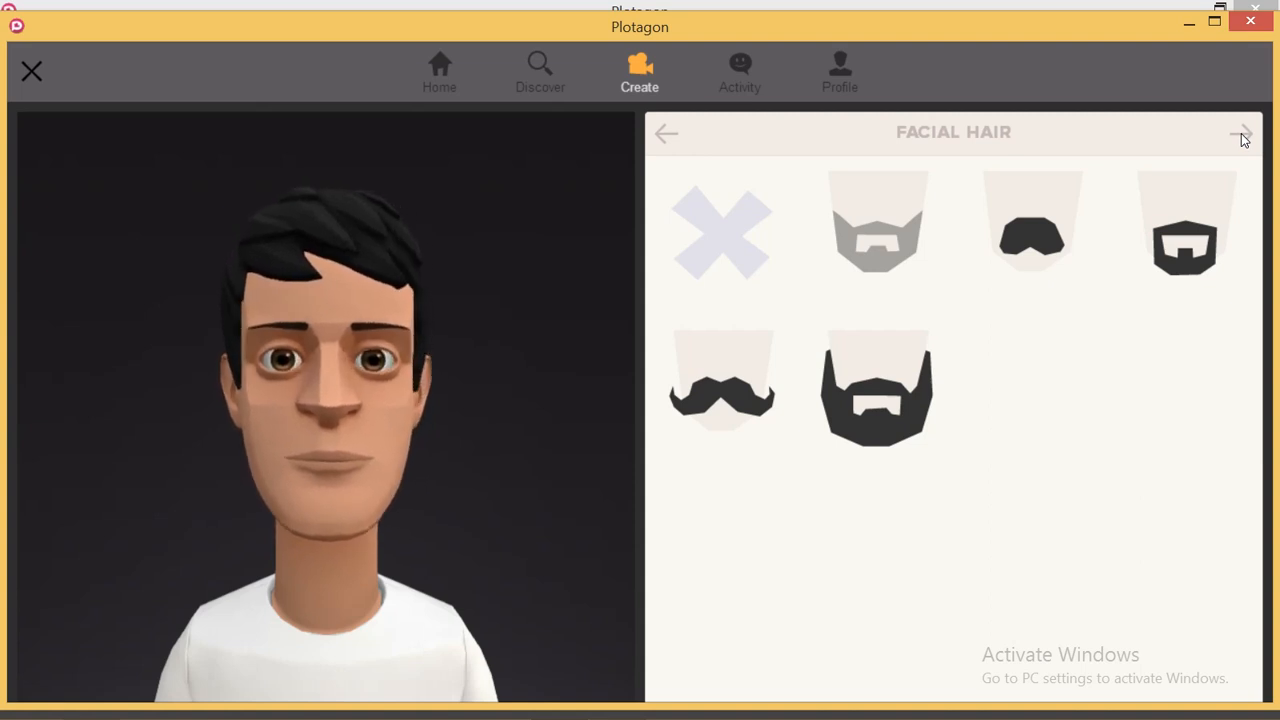
- Add the short black stubble beard to the character
{"action": "left_click", "coordinate": [874, 224]}
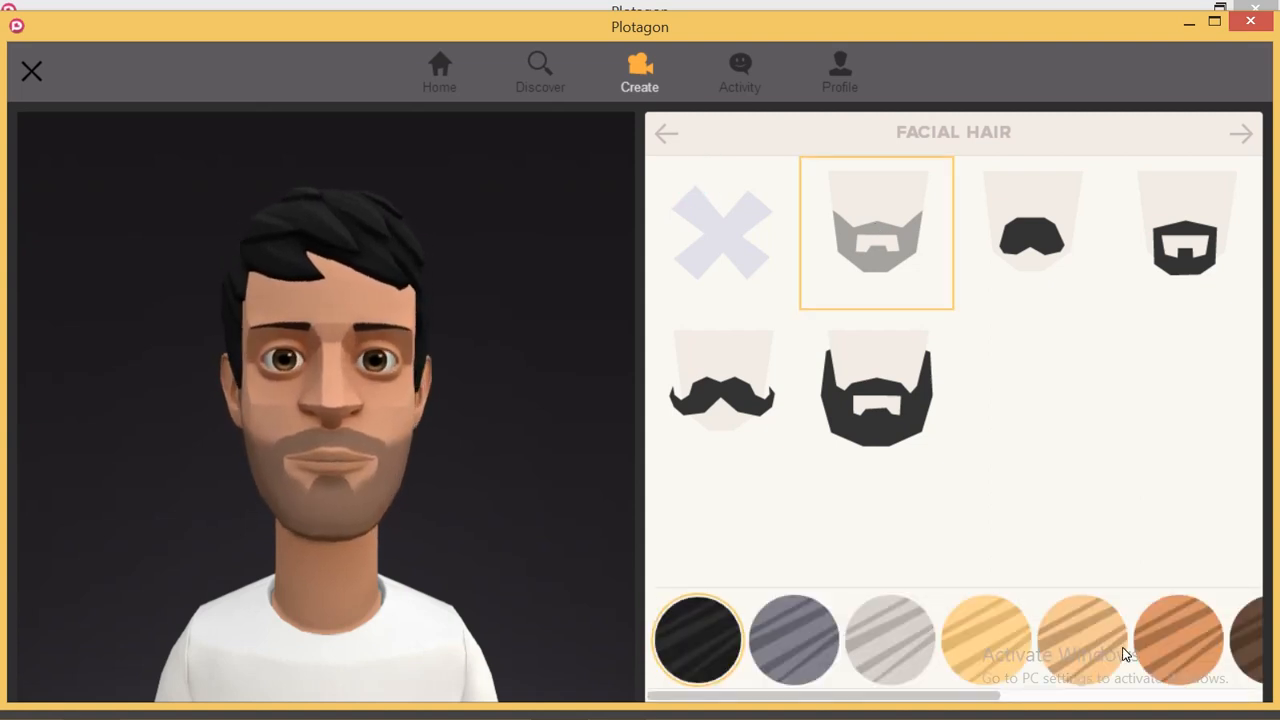
{"action": "left_click", "coordinate": [1240, 133]}
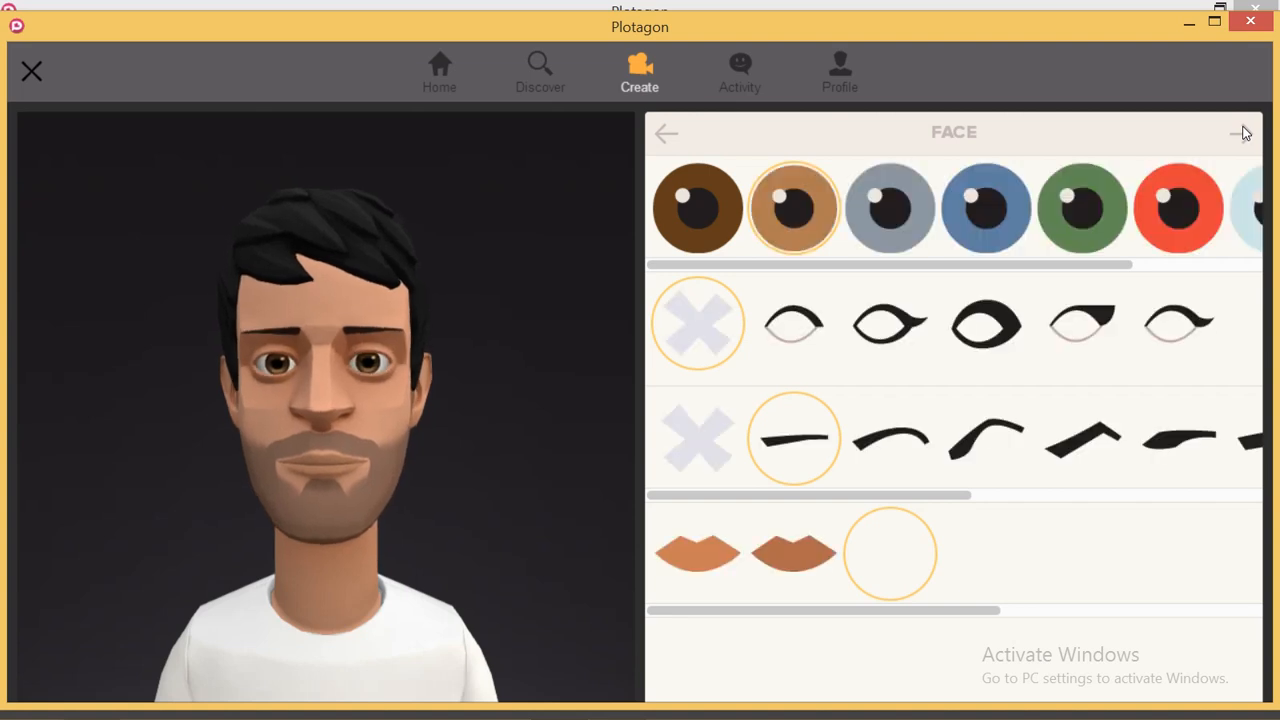
- Make the character's eyes red with the thin second eye outline
{"action": "left_click", "coordinate": [1178, 212]}
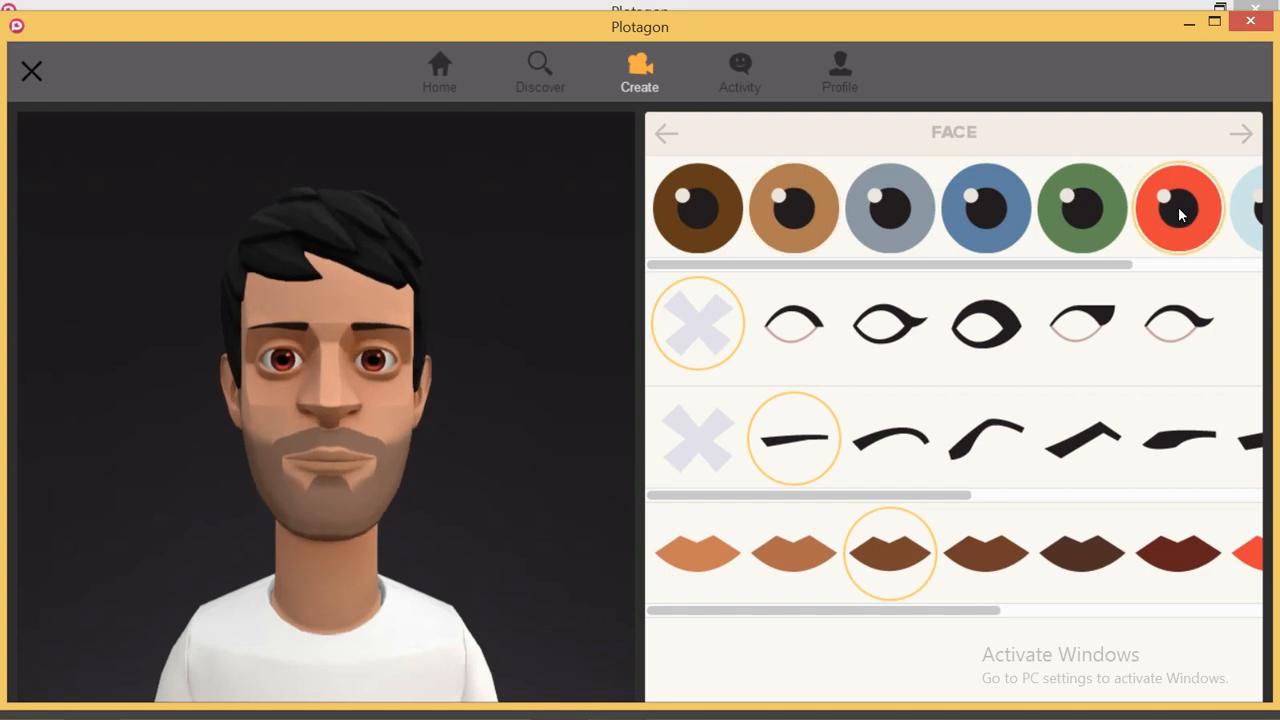
{"action": "left_click", "coordinate": [886, 340]}
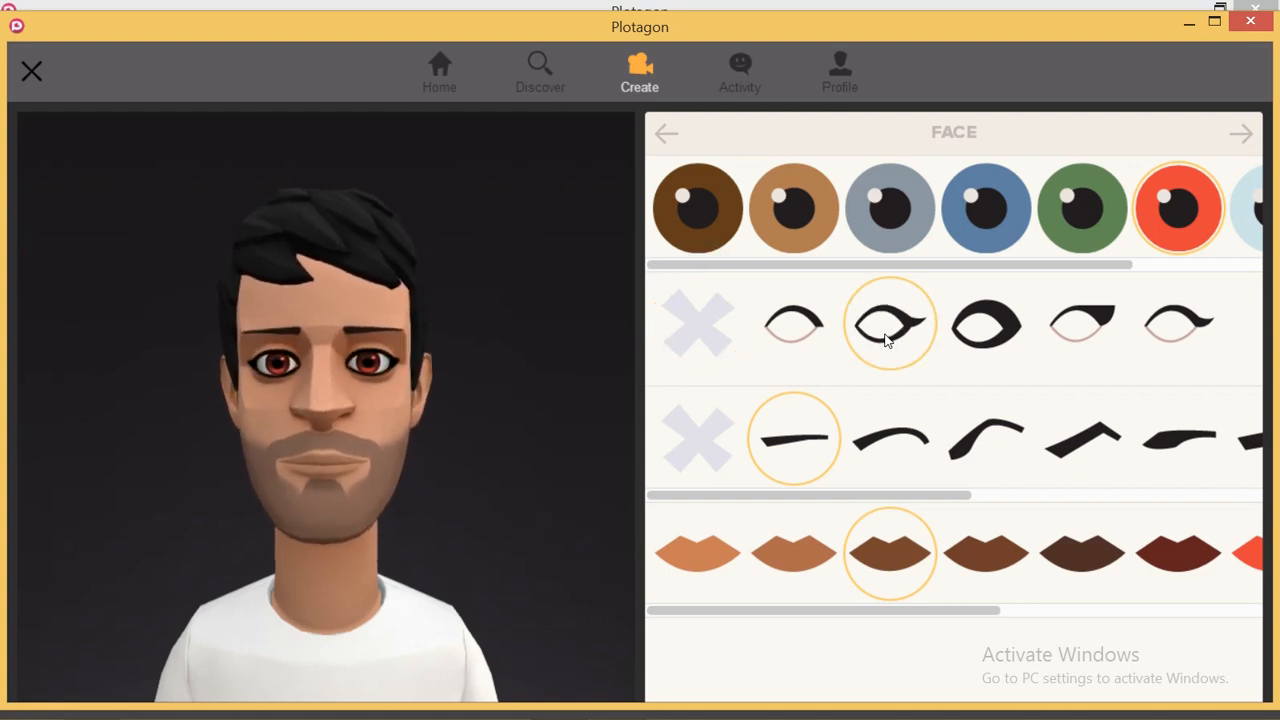
{"action": "left_click", "coordinate": [796, 336]}
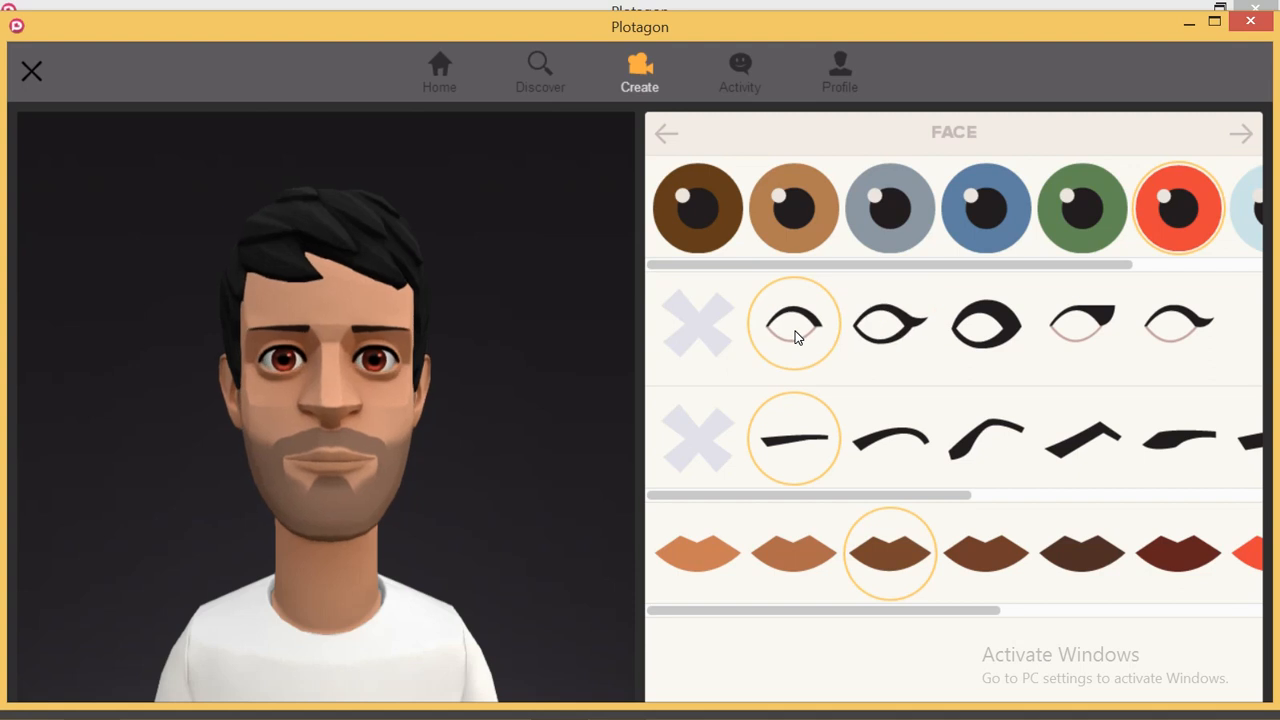
- Give the character sharply arched eyebrows and dark red lips
{"action": "left_click", "coordinate": [897, 453]}
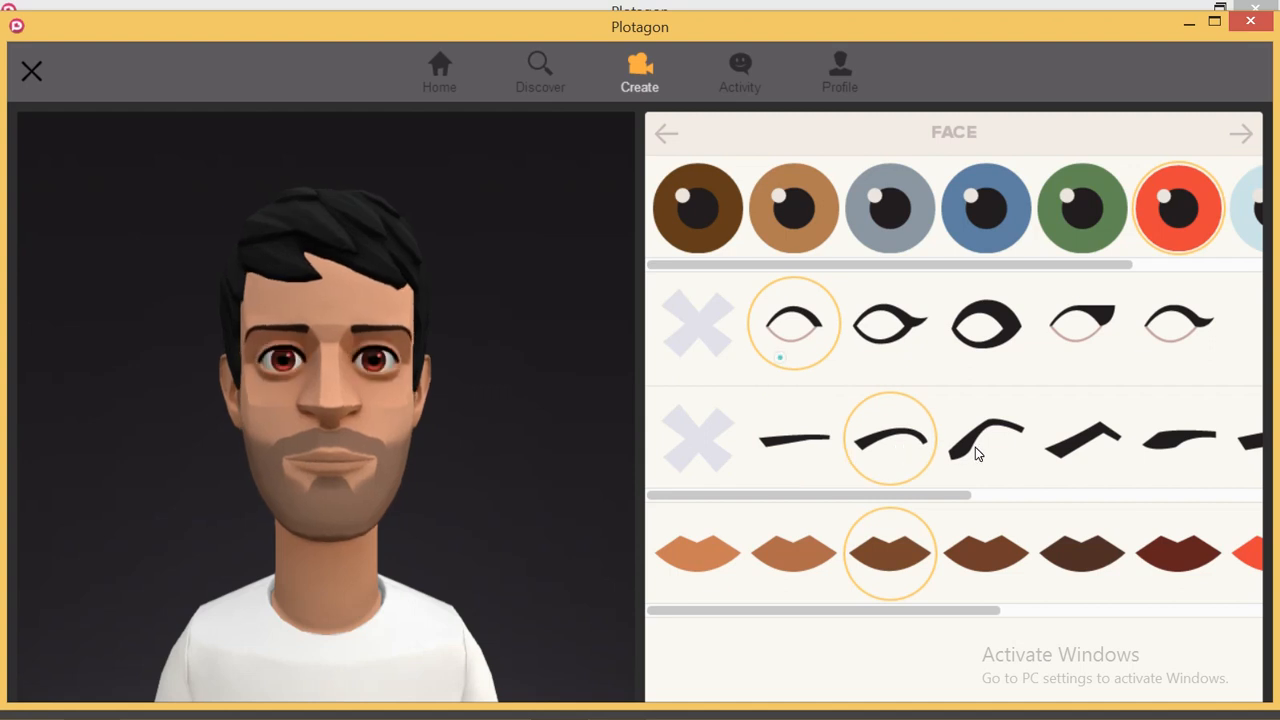
{"action": "left_click", "coordinate": [975, 449]}
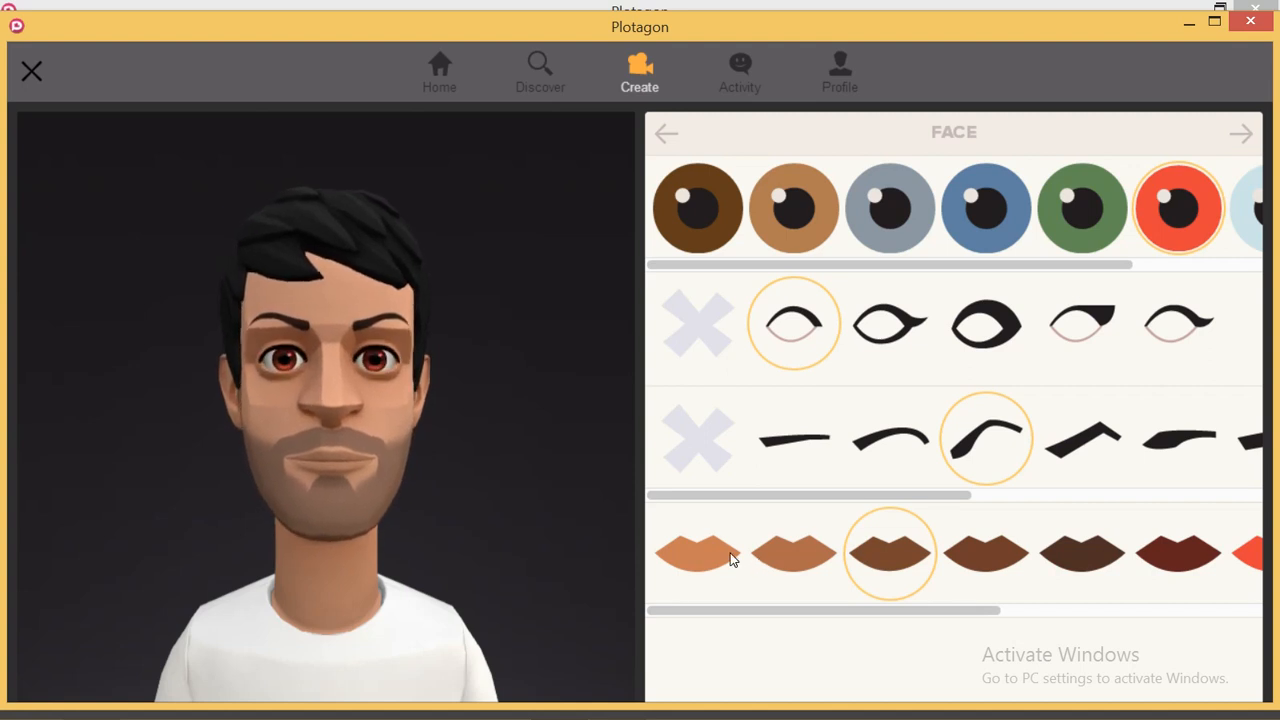
{"action": "left_click", "coordinate": [1252, 560]}
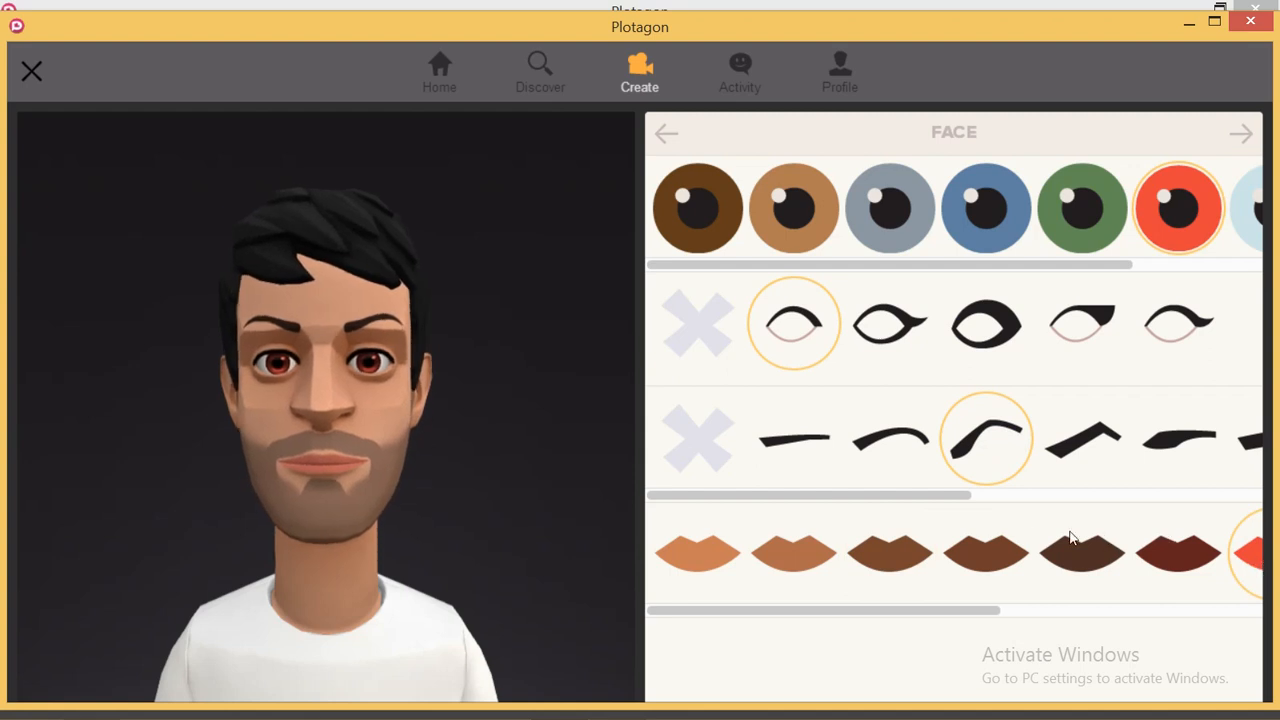
{"action": "left_click", "coordinate": [1148, 558]}
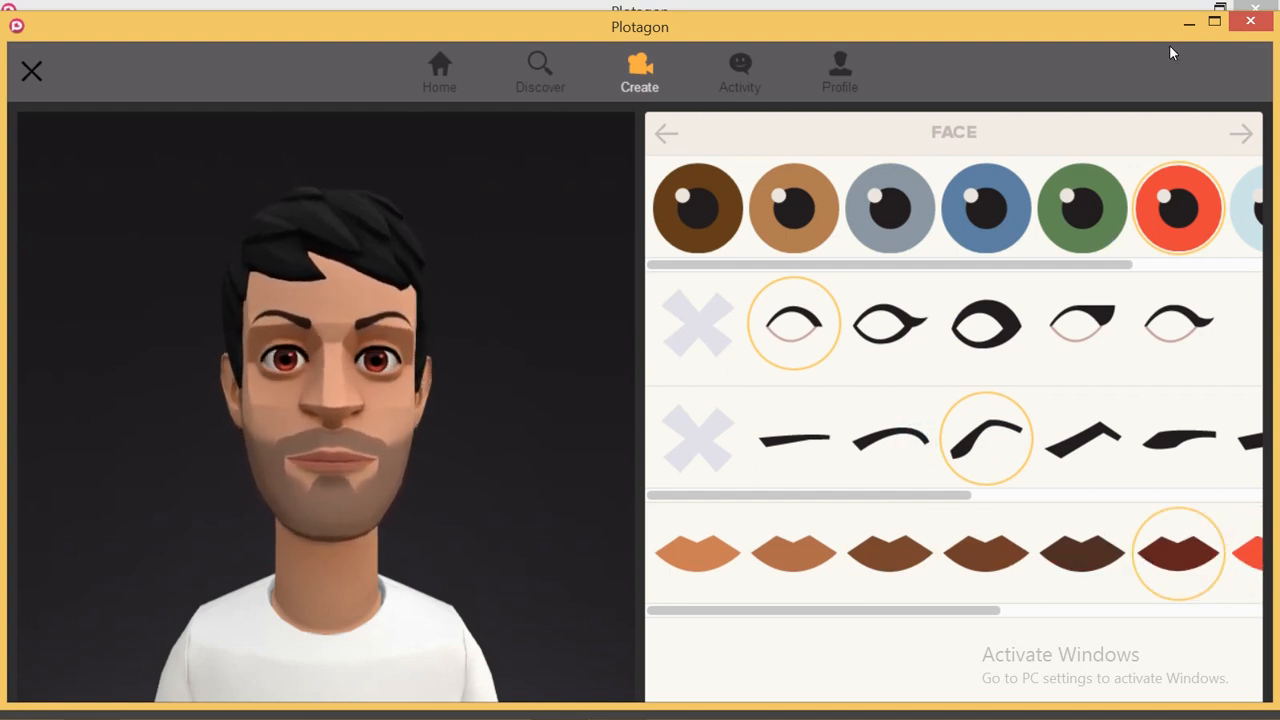
{"action": "left_click", "coordinate": [1242, 135]}
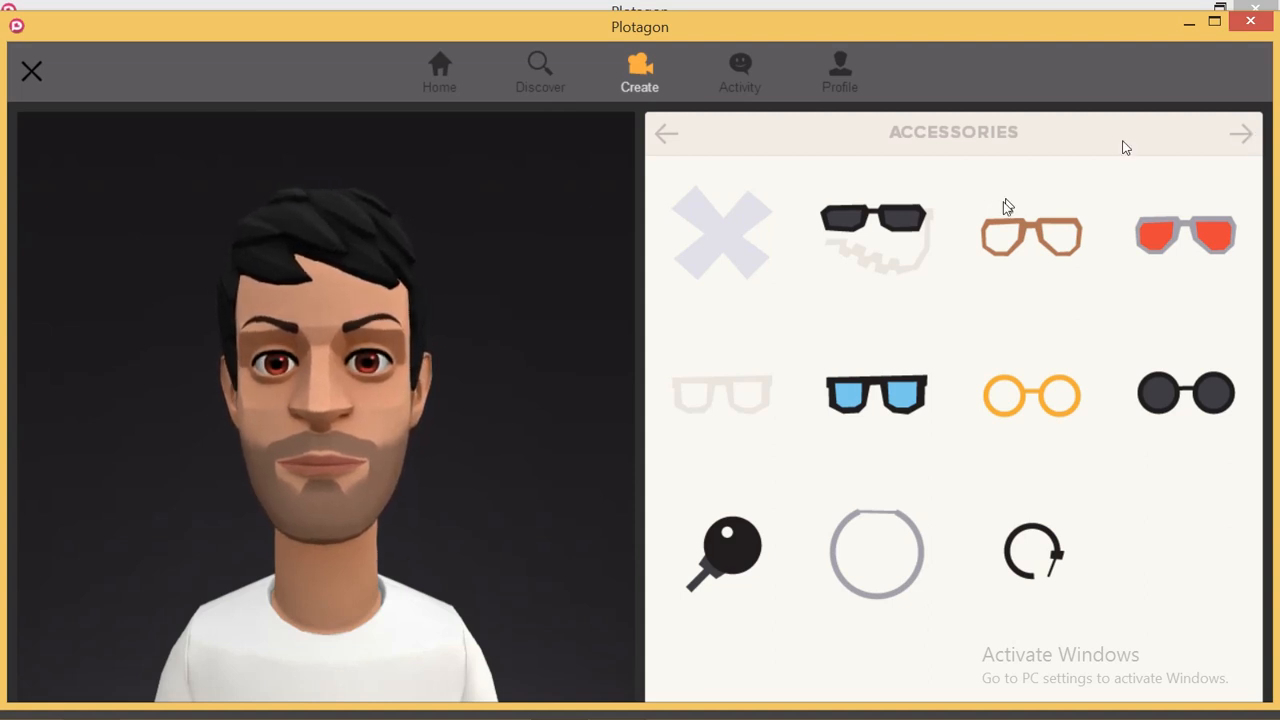
- Compare several glasses styles, then settle on the round orange-framed glasses
{"action": "left_click", "coordinate": [877, 400]}
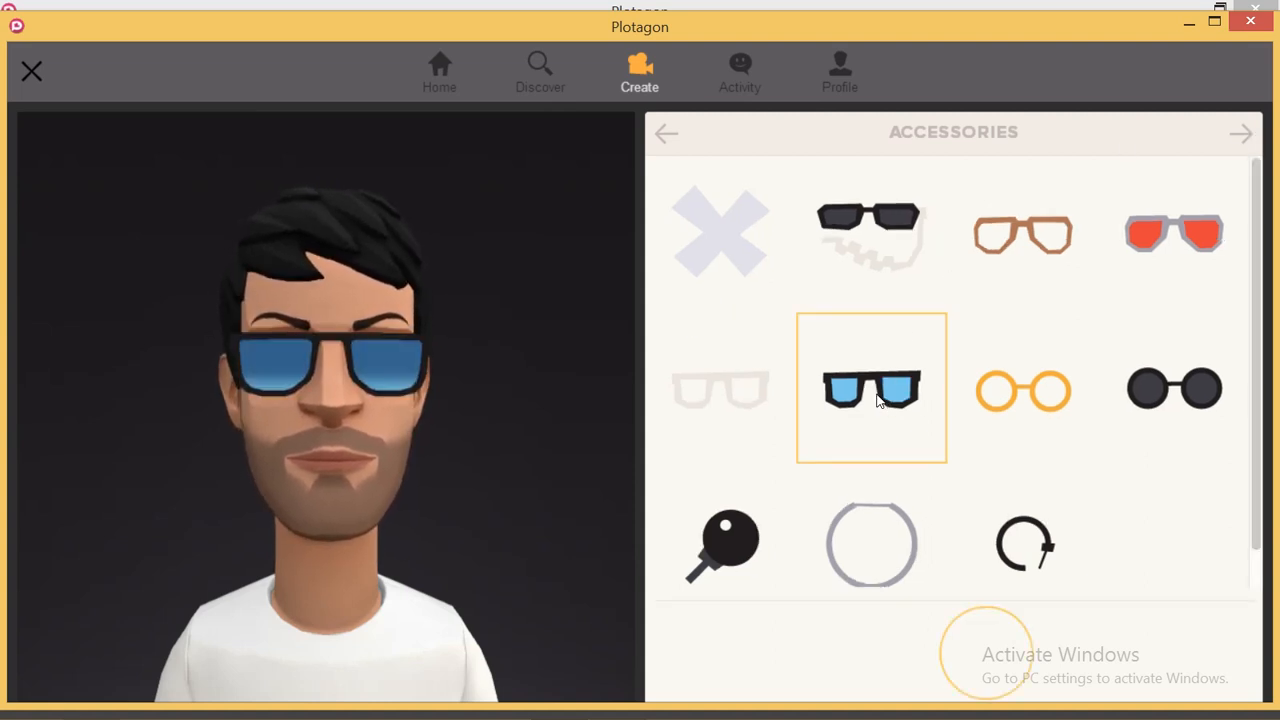
{"action": "left_click", "coordinate": [997, 392]}
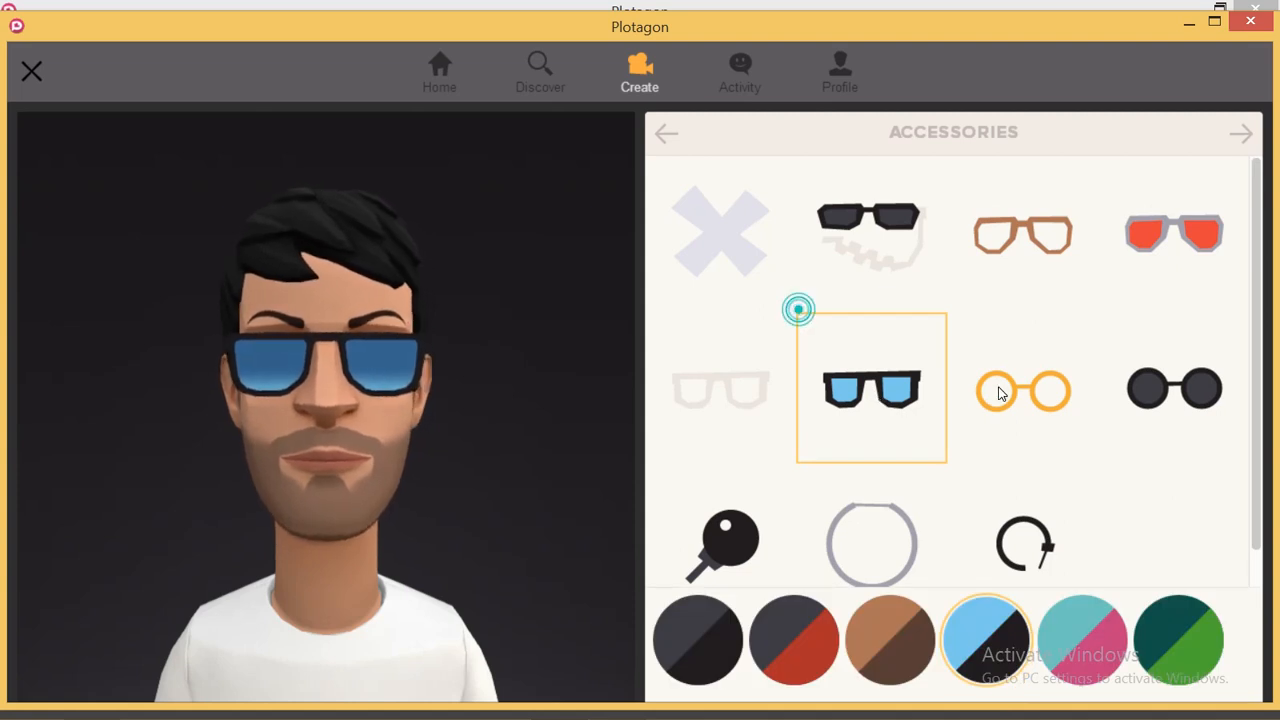
{"action": "left_click", "coordinate": [1050, 237]}
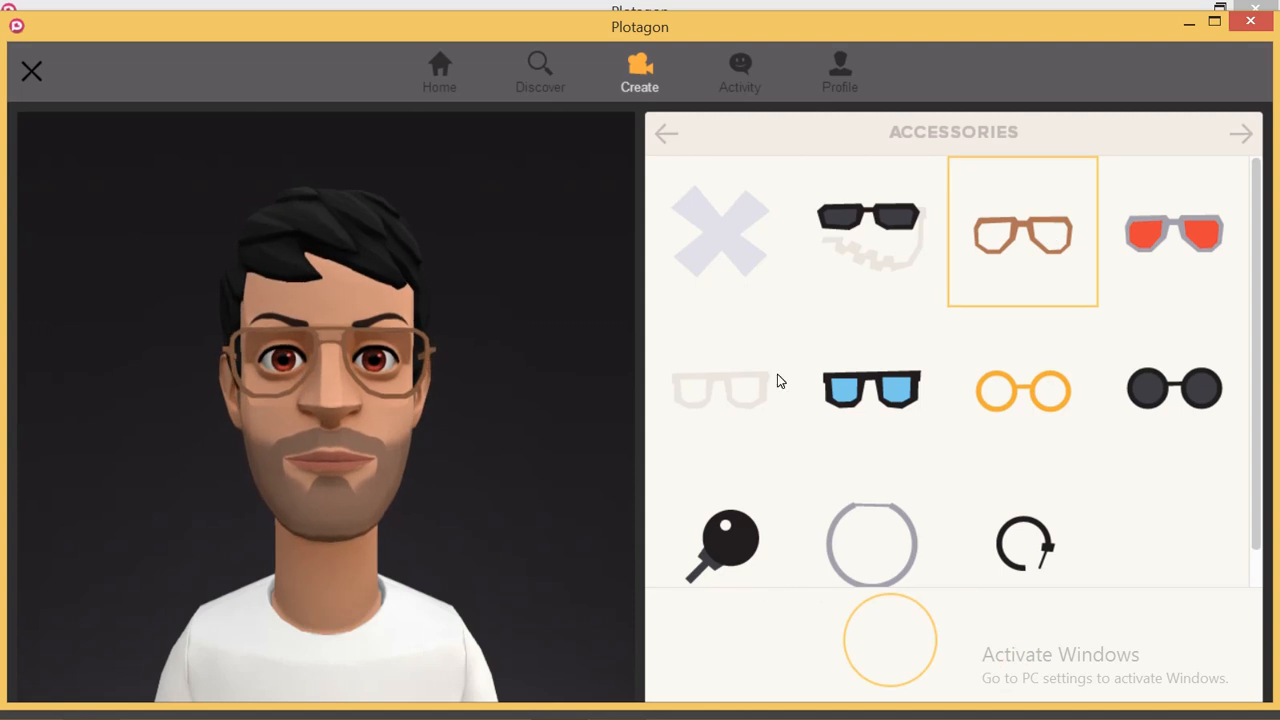
{"action": "left_click", "coordinate": [731, 389]}
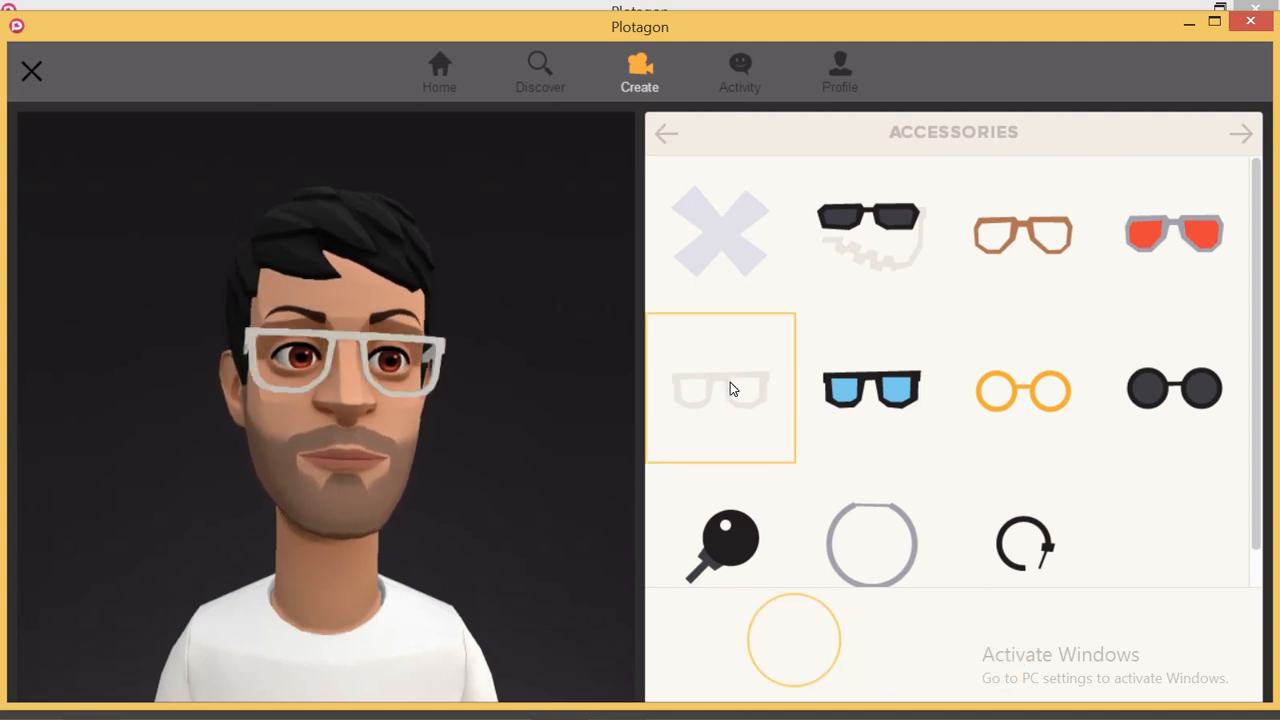
{"action": "left_click", "coordinate": [1188, 226]}
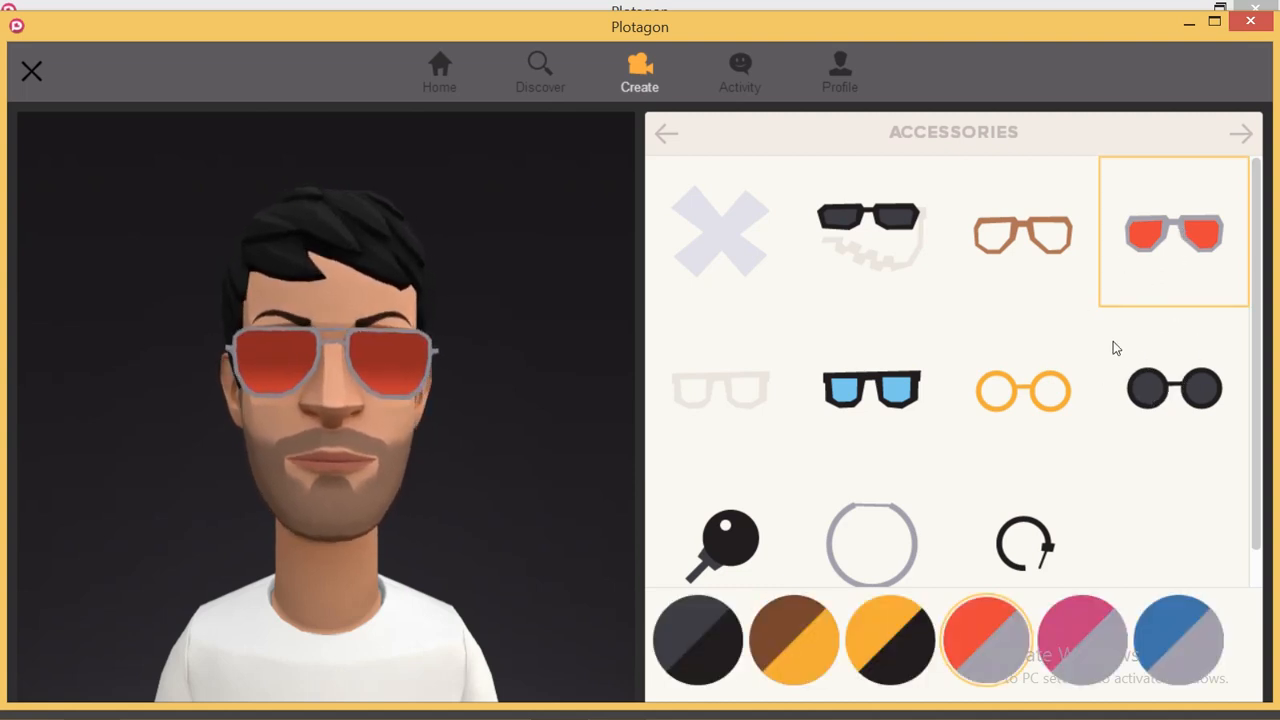
{"action": "left_click", "coordinate": [1128, 394]}
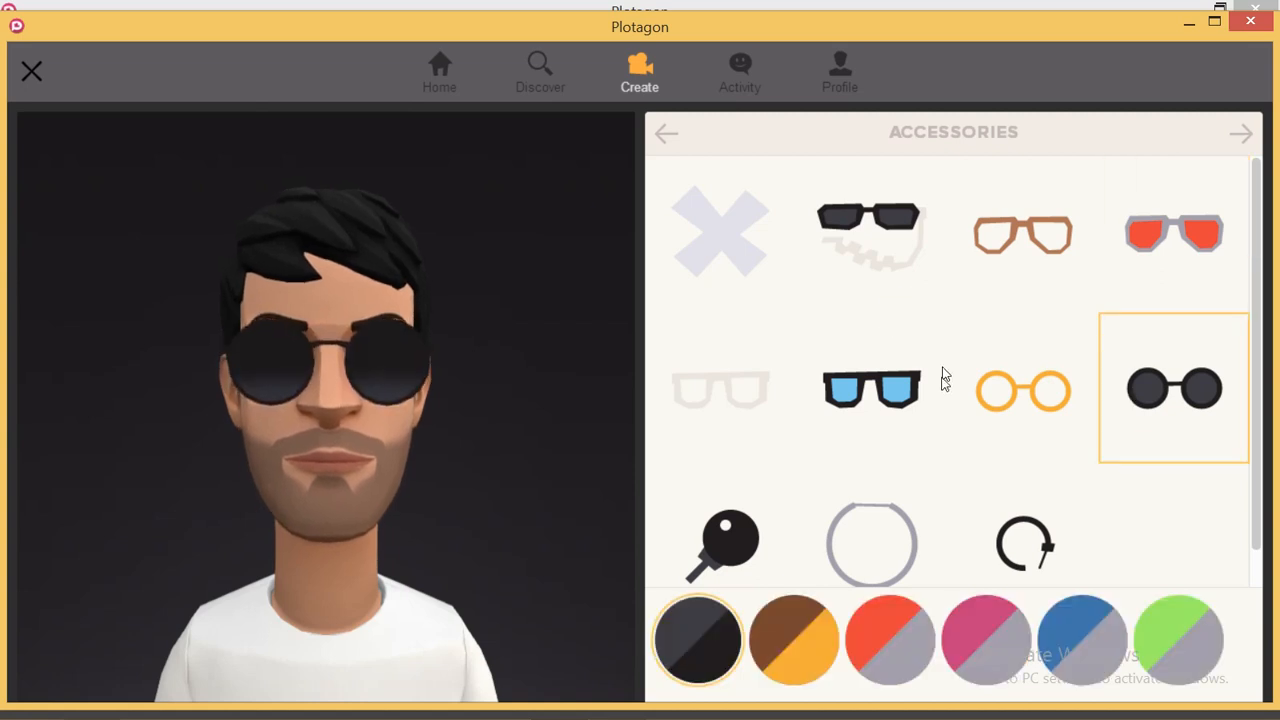
{"action": "left_click", "coordinate": [1011, 402]}
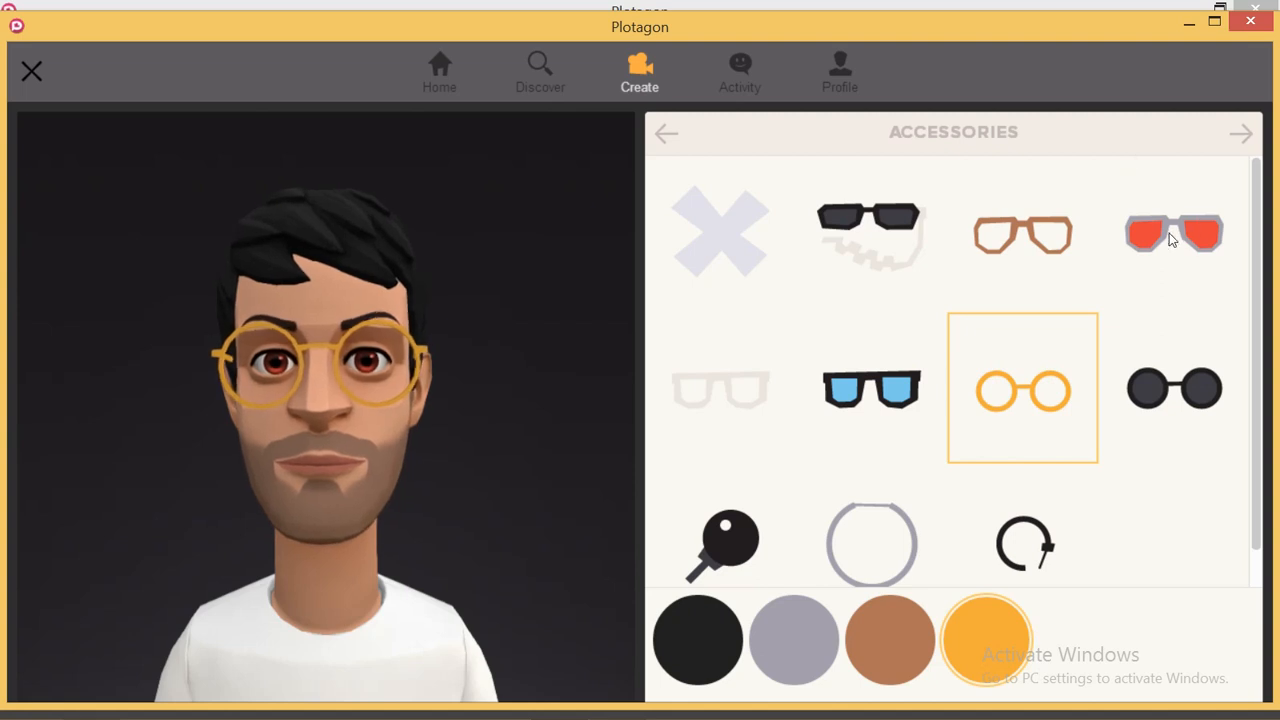
- Dress the character in the blue denim shirt from the Top options
{"action": "left_click", "coordinate": [1240, 134]}
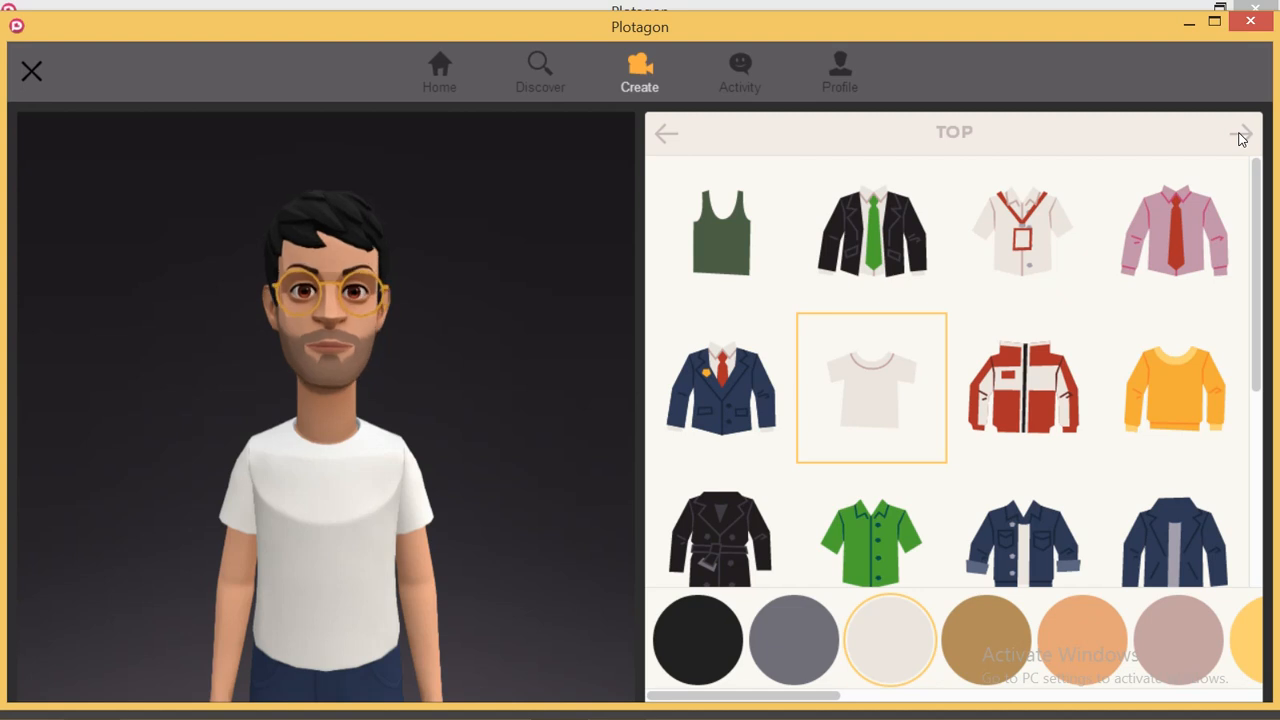
{"action": "left_click", "coordinate": [1018, 530]}
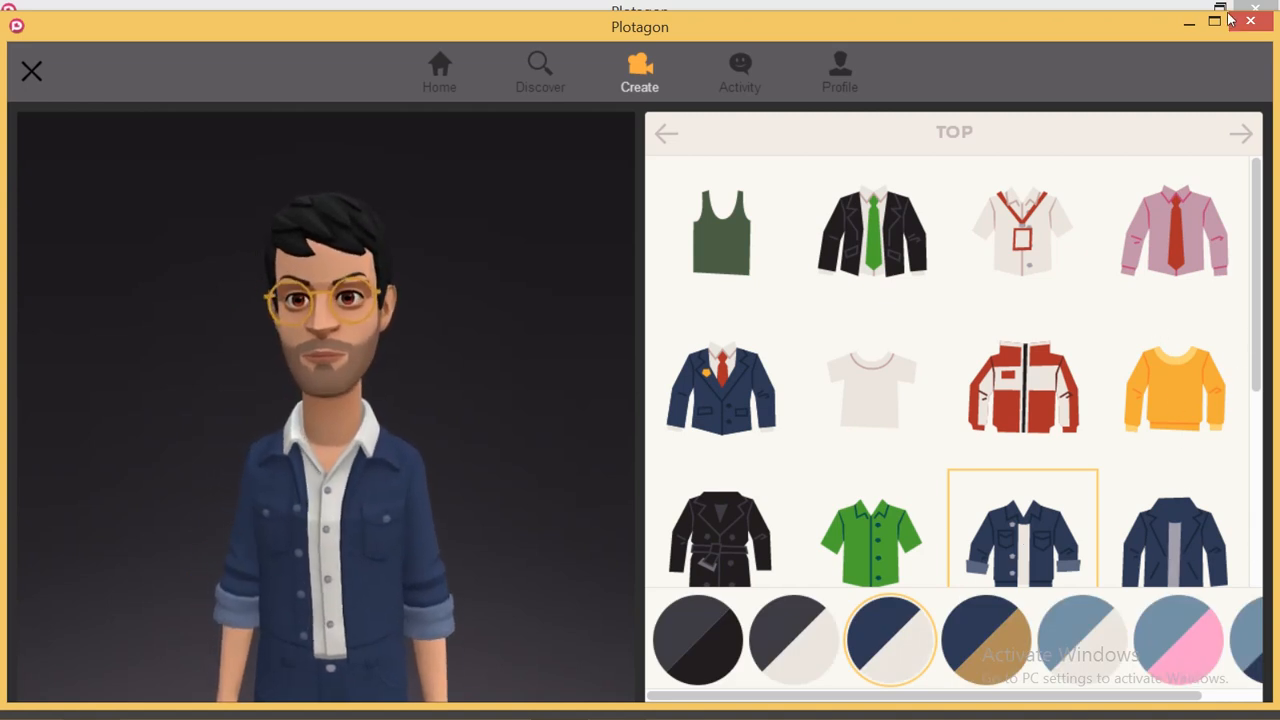
- Try a long black skirt, then put dark blue jeans on the character
{"action": "left_click", "coordinate": [1246, 135]}
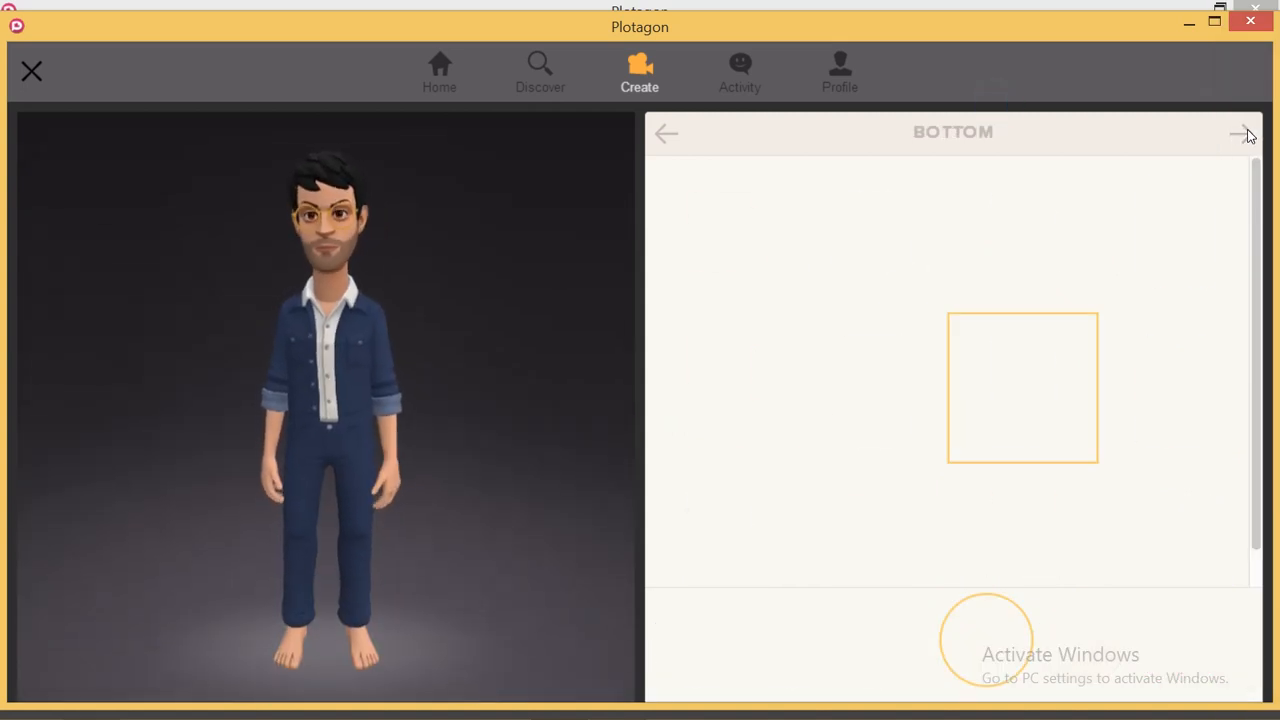
{"action": "left_click", "coordinate": [866, 366]}
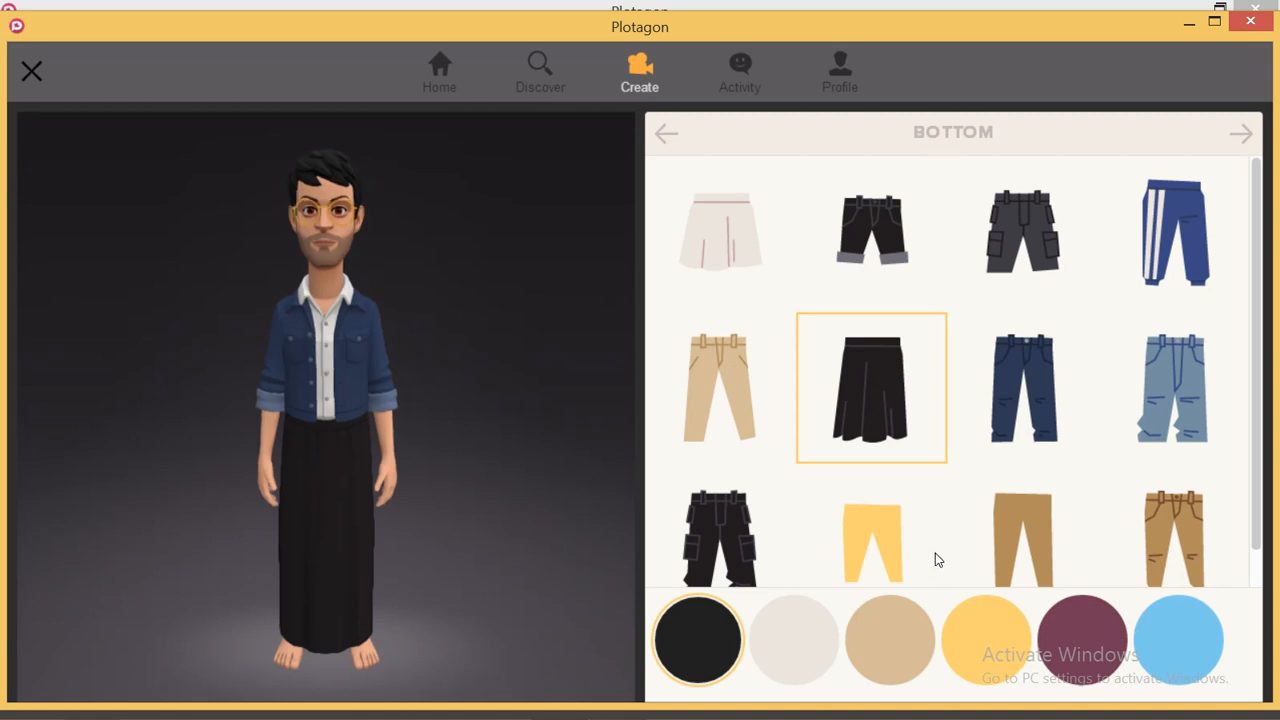
{"action": "left_click", "coordinate": [1033, 394]}
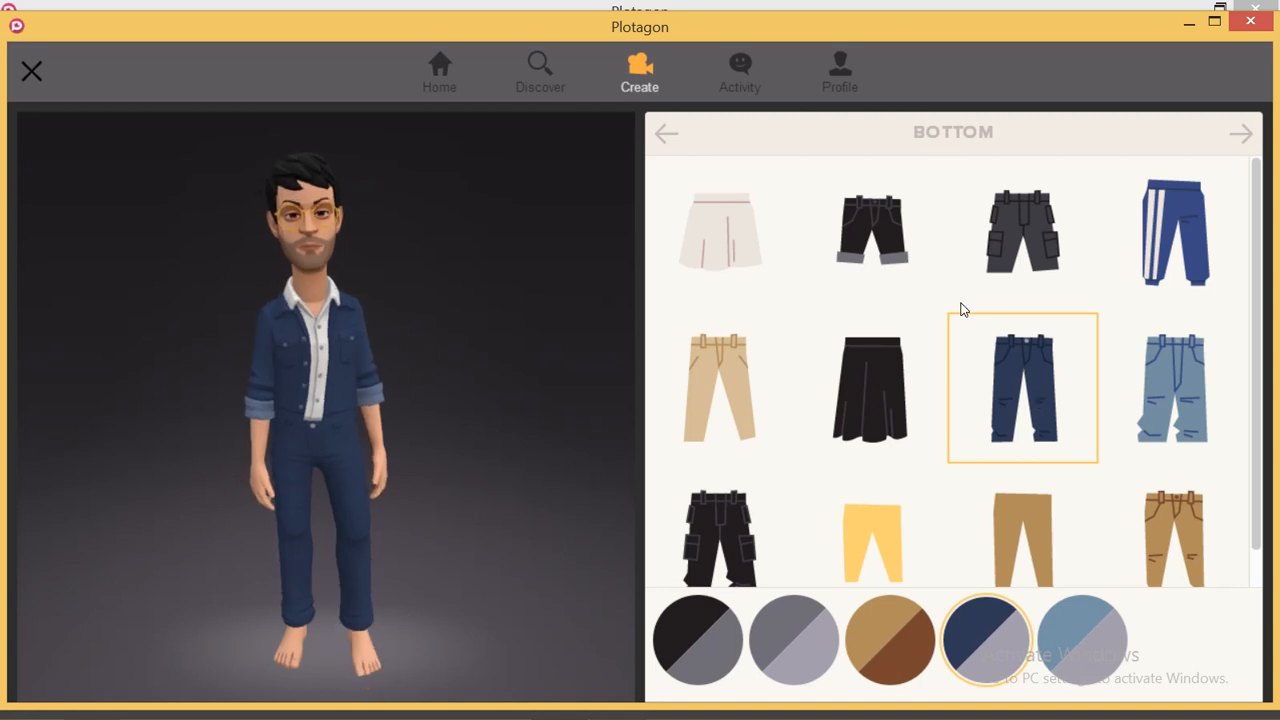
- Give the character blue high-top sneakers
{"action": "left_click", "coordinate": [1243, 138]}
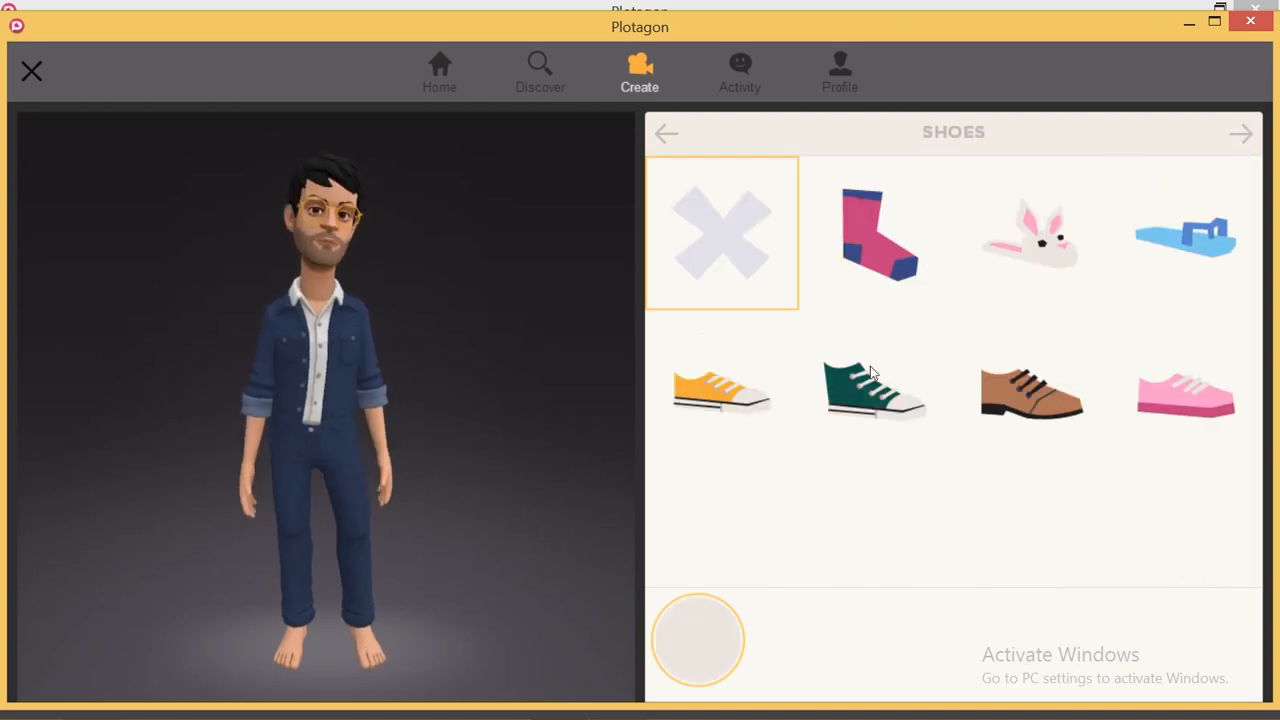
{"action": "left_click", "coordinate": [860, 390]}
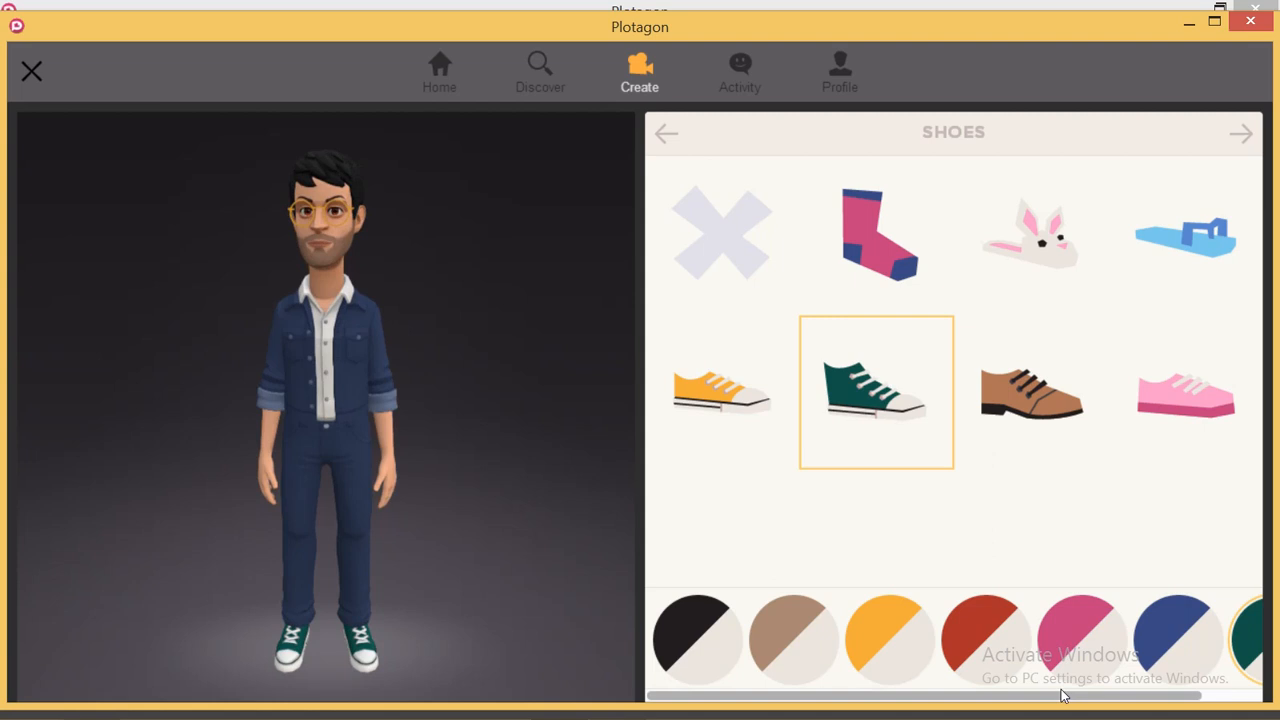
{"action": "left_click", "coordinate": [1165, 645]}
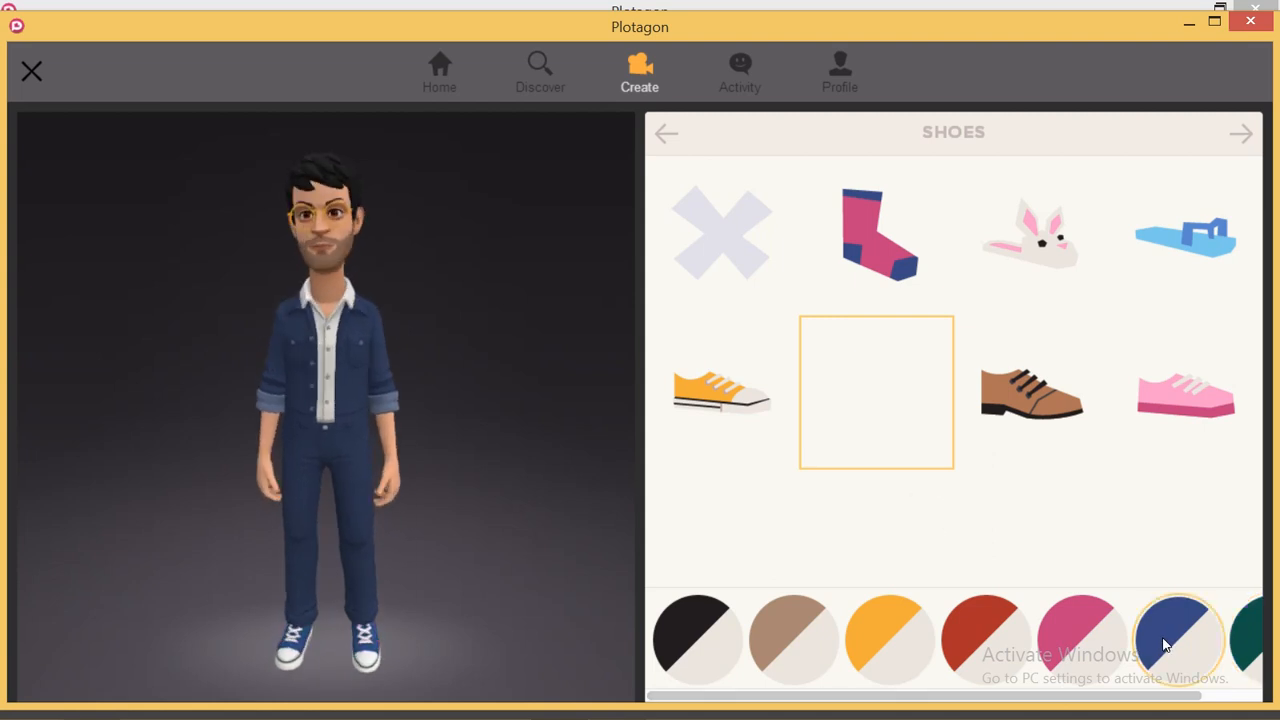
{"action": "left_click", "coordinate": [1241, 135]}
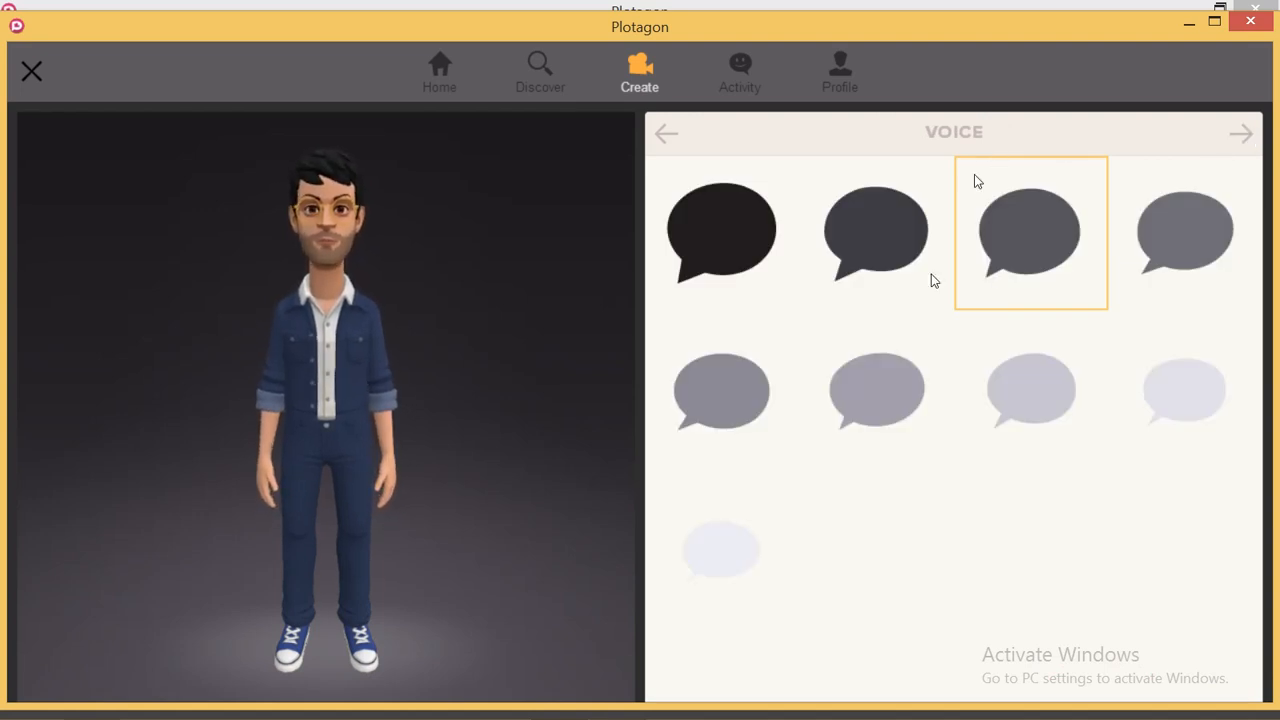
- Try several voices, including a deeper one, and keep the lighter third voice in the second row
{"action": "left_click", "coordinate": [853, 413]}
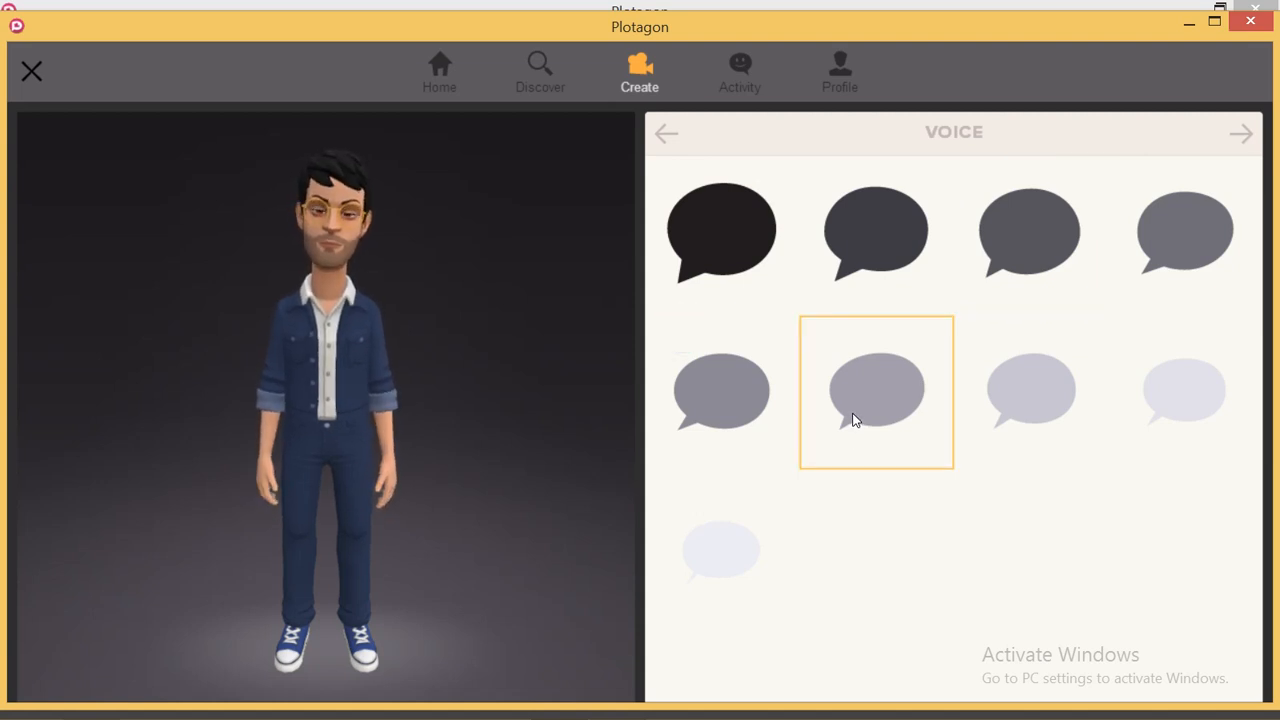
{"action": "left_click", "coordinate": [714, 386]}
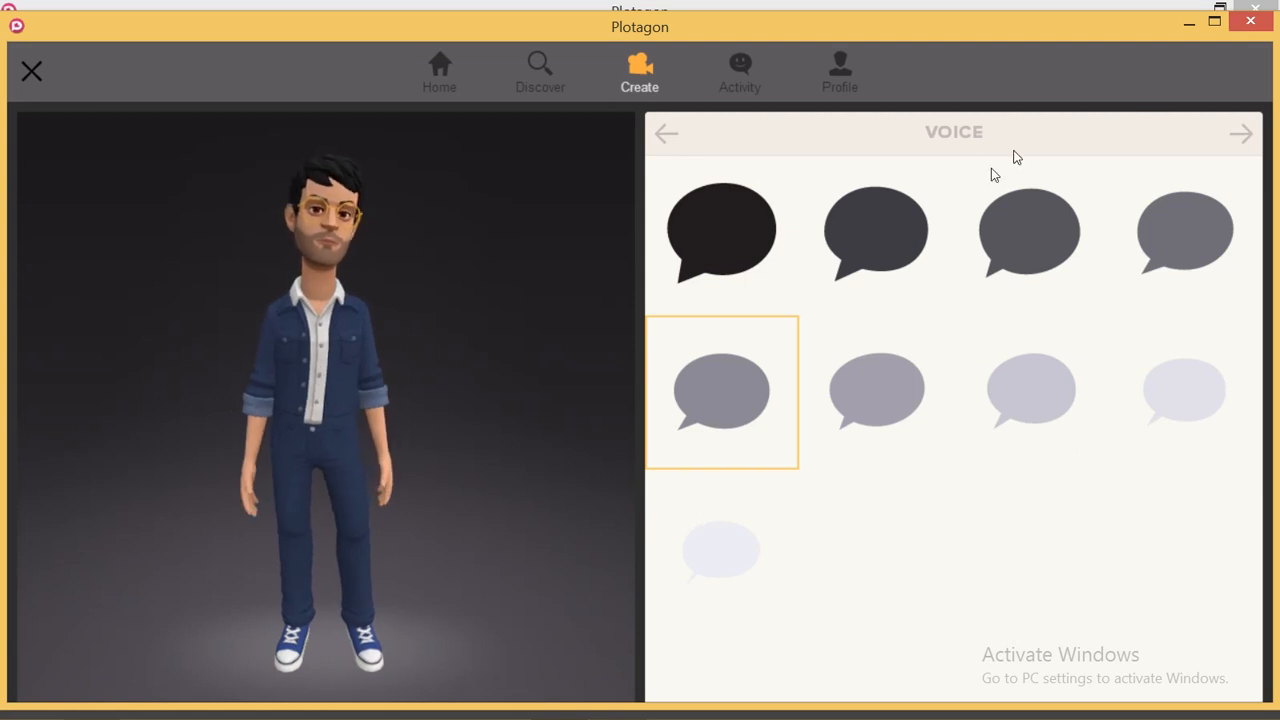
{"action": "left_click", "coordinate": [906, 226]}
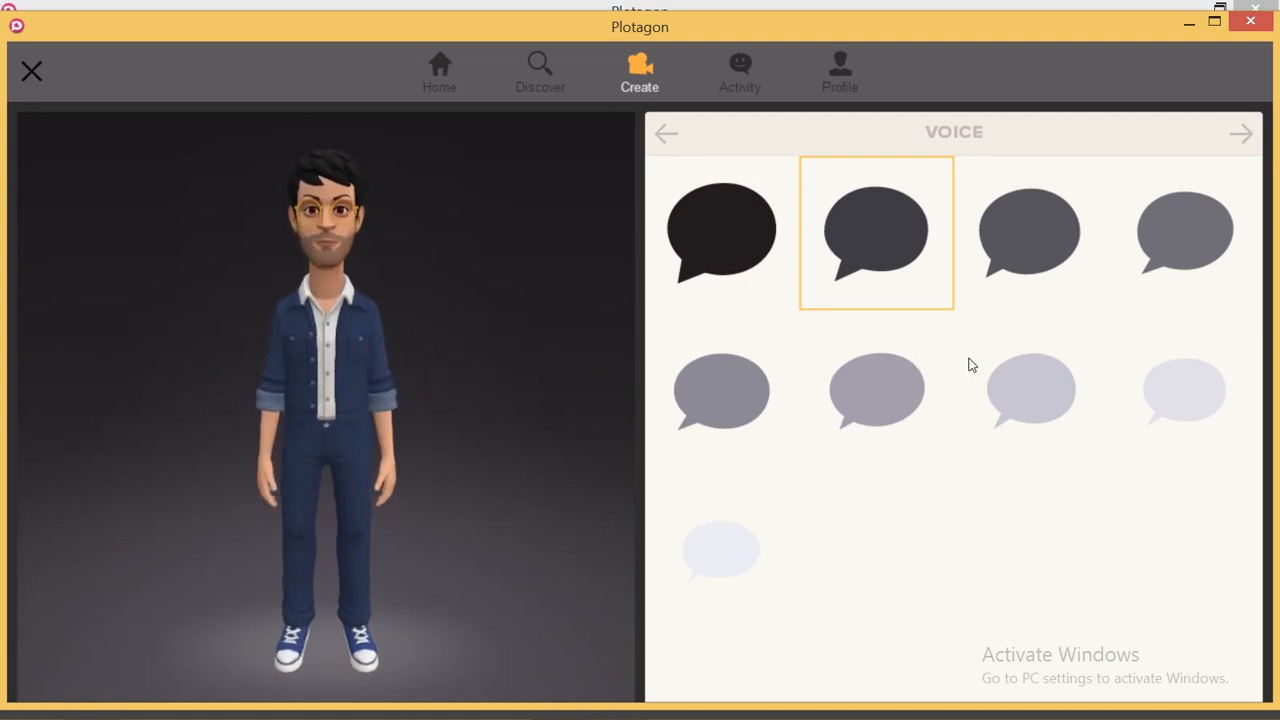
{"action": "left_click", "coordinate": [1031, 397]}
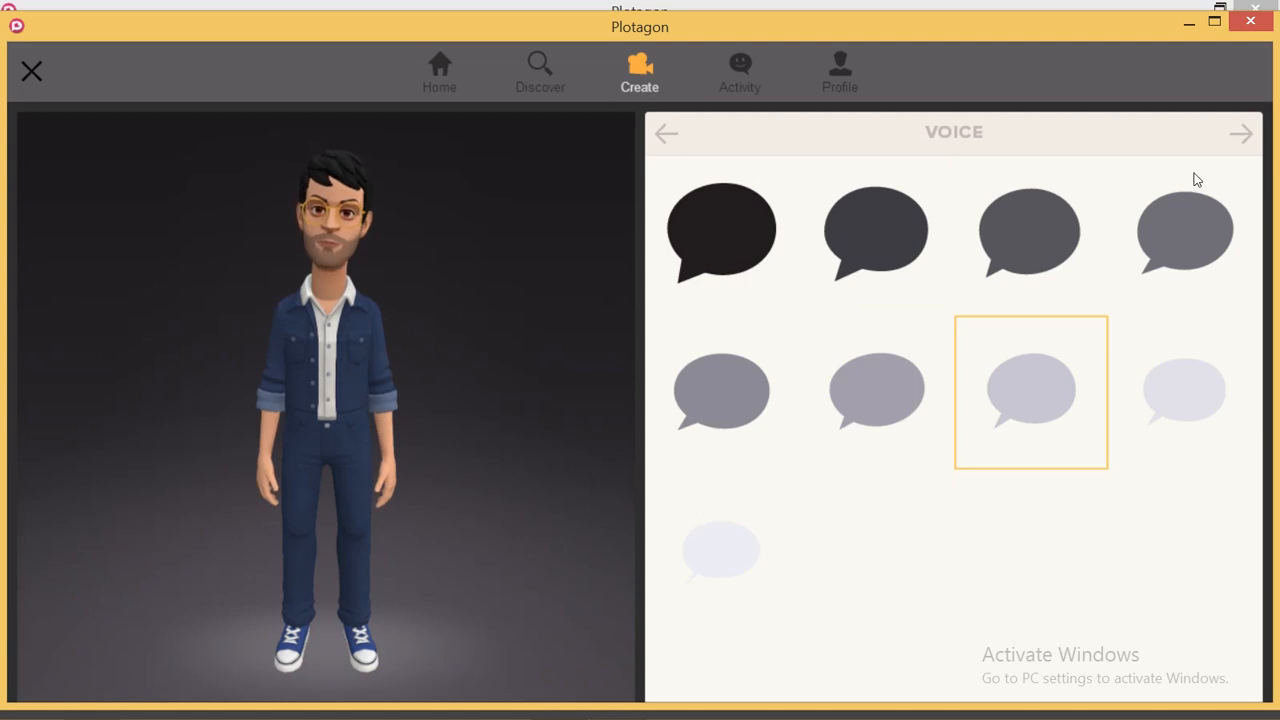
- Replace the default name 'John' with 'kodo' and save the character with Done
{"action": "left_click", "coordinate": [1244, 133]}
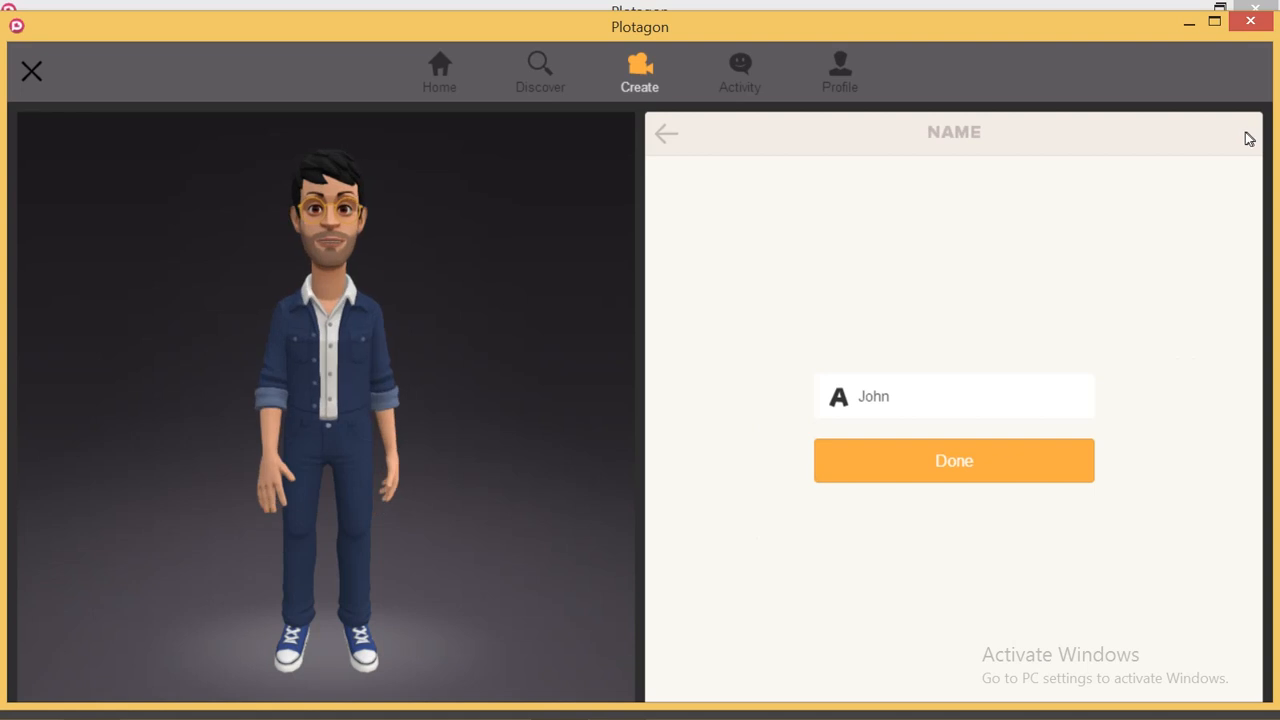
{"action": "left_click", "coordinate": [910, 402]}
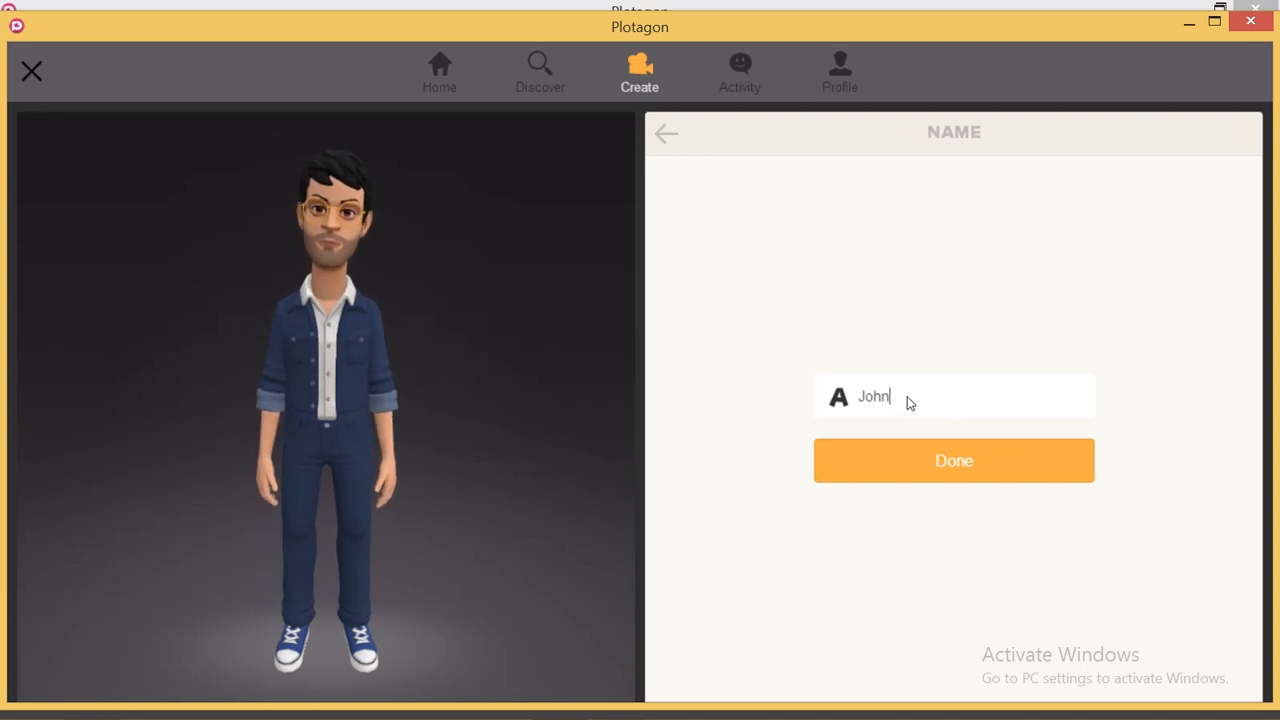
{"action": "key", "text": "BackSpace"}
{"action": "key", "text": "BackSpace"}
{"action": "key", "text": "BackSpace"}
{"action": "key", "text": "BackSpace"}
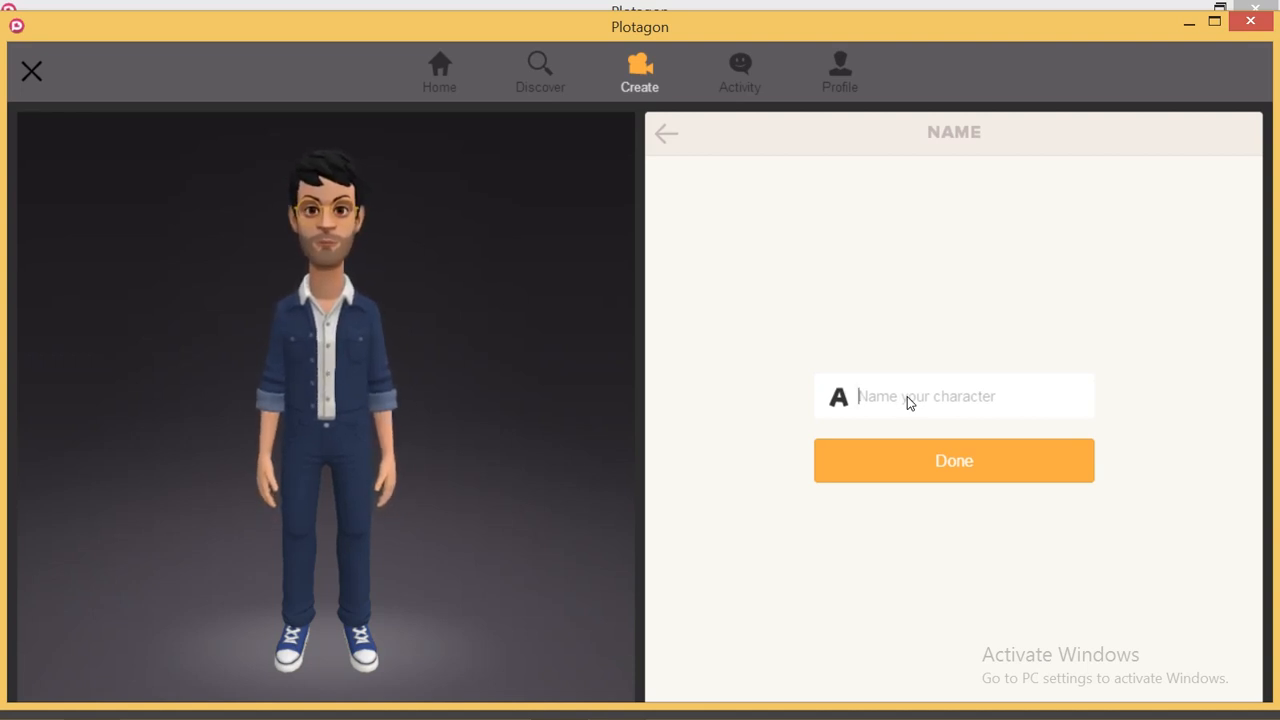
{"action": "type", "text": "ko"}
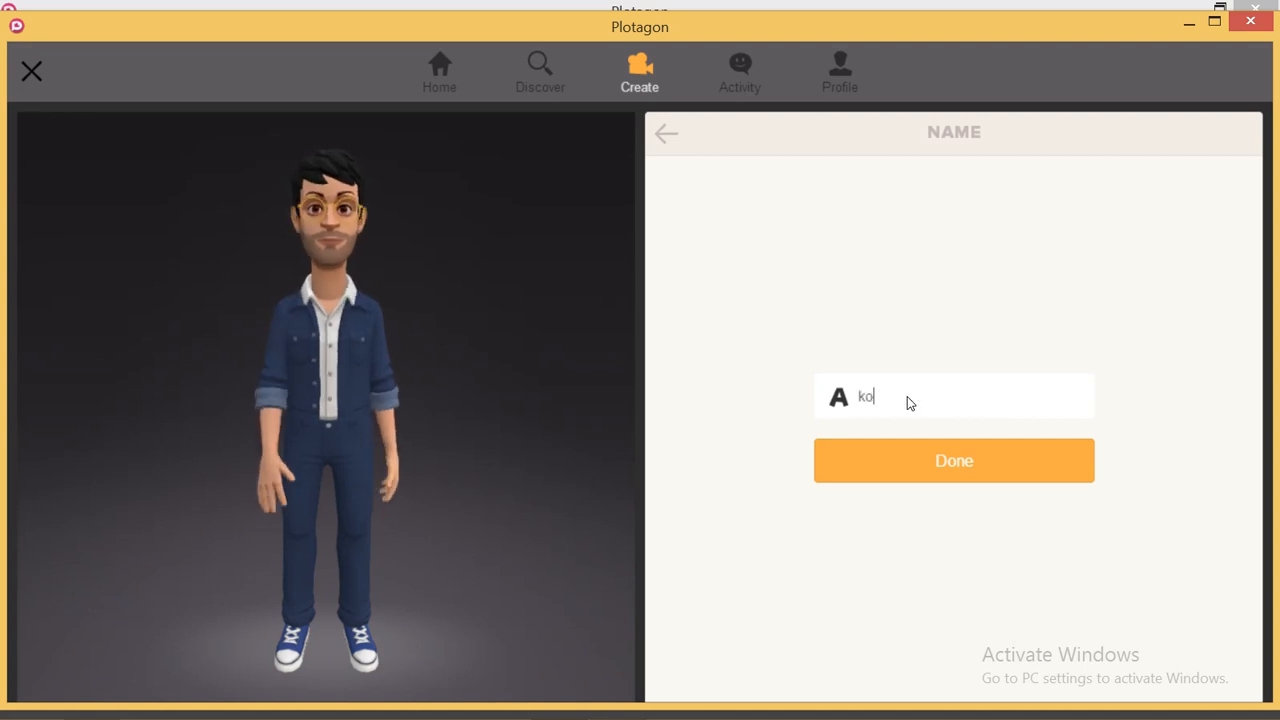
{"action": "type", "text": "do"}
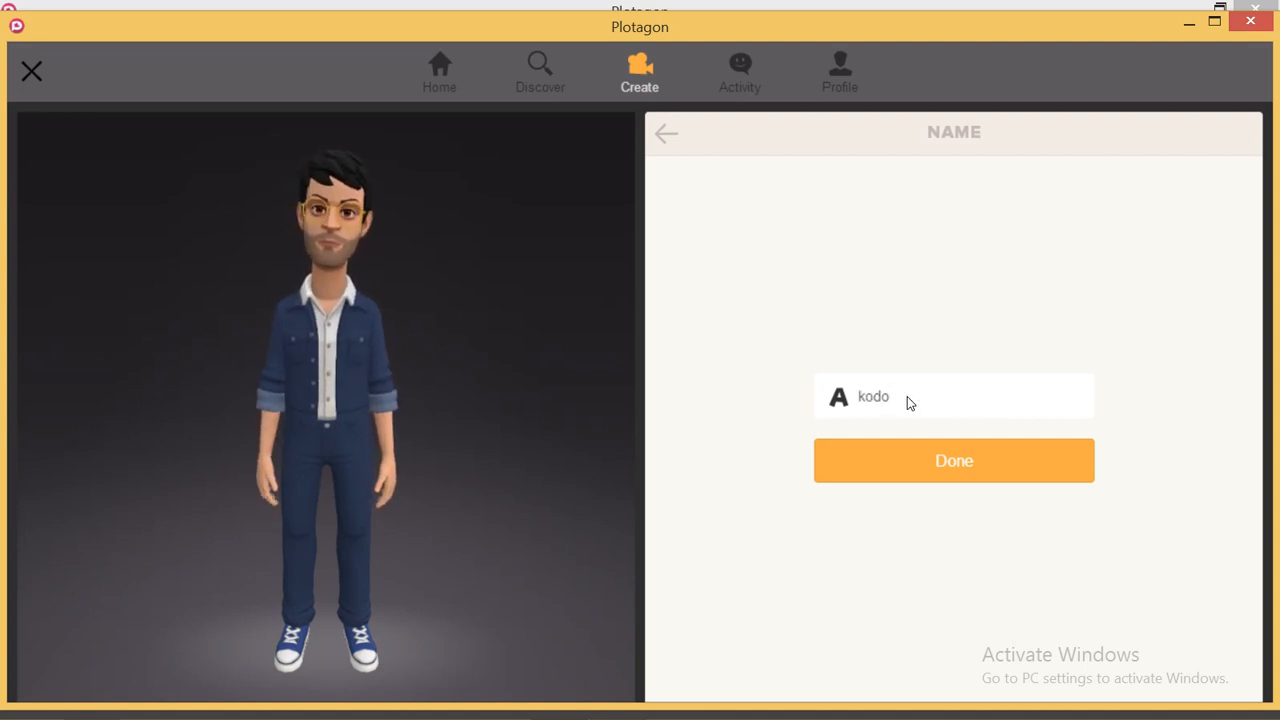
{"action": "left_click", "coordinate": [955, 468]}
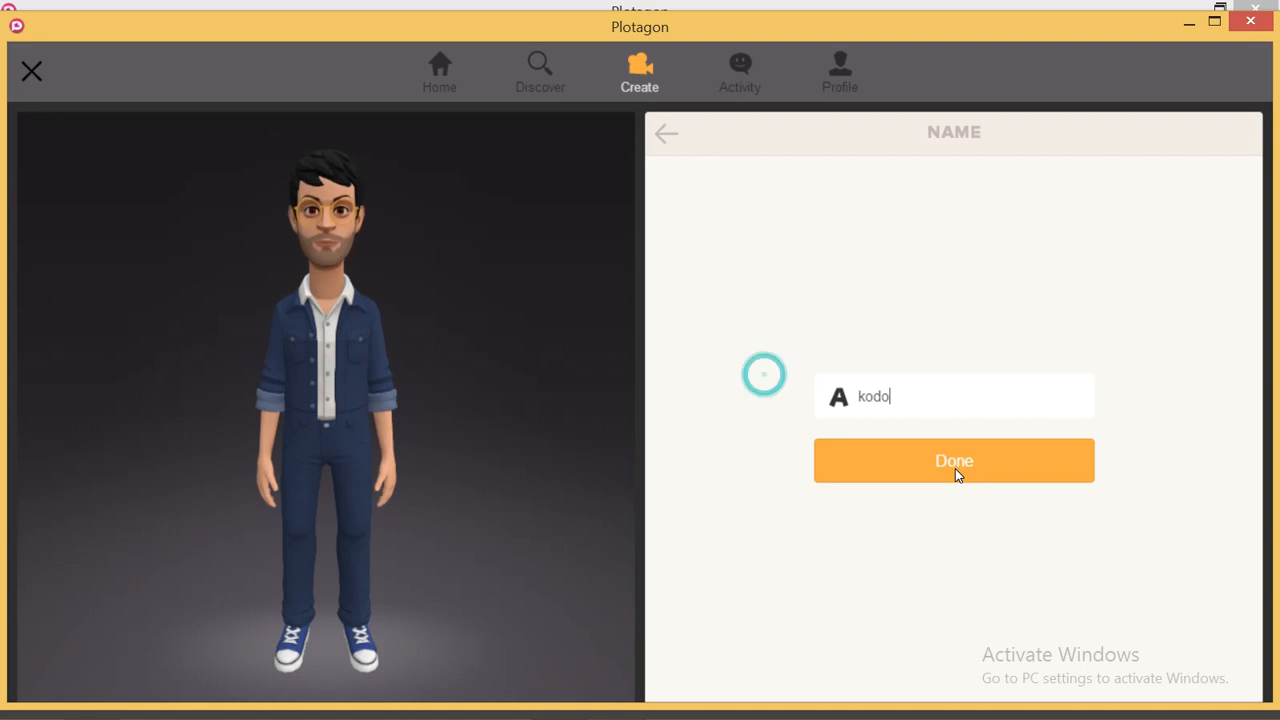